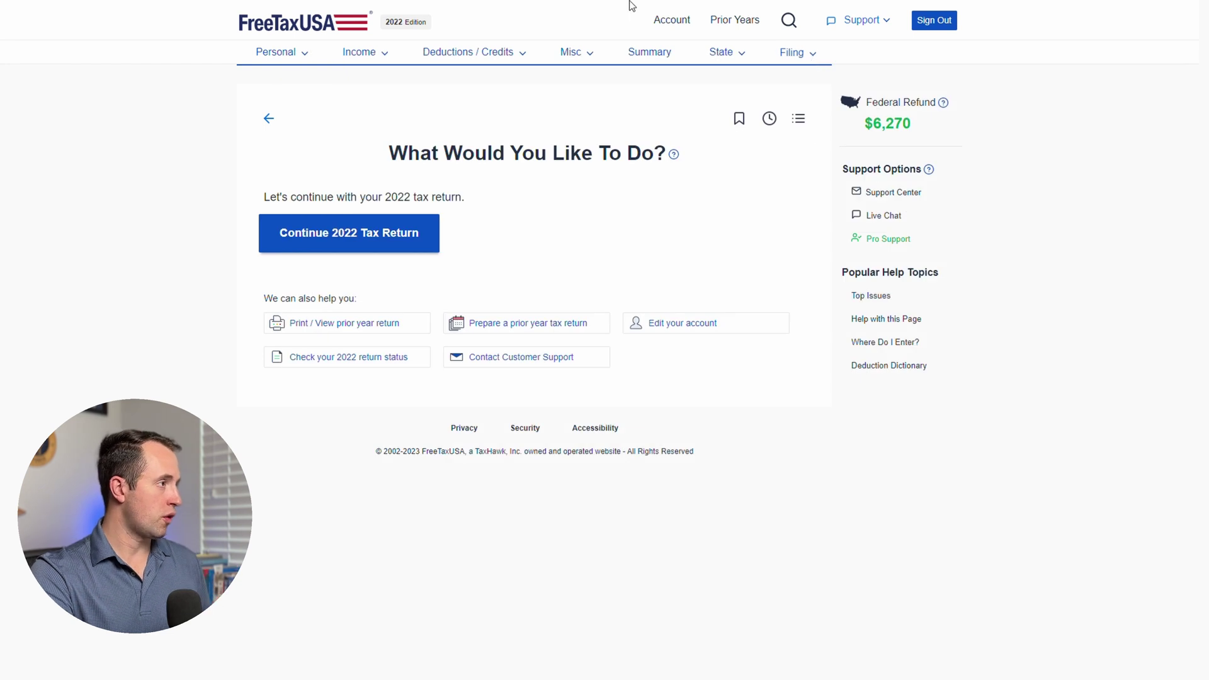
- Review the primary taxpayer's personal information, including the help on being claimed as a dependent, and save it without changes
{"action": "left_click", "coordinate": [274, 54]}
{"action": "left_click", "coordinate": [290, 93]}
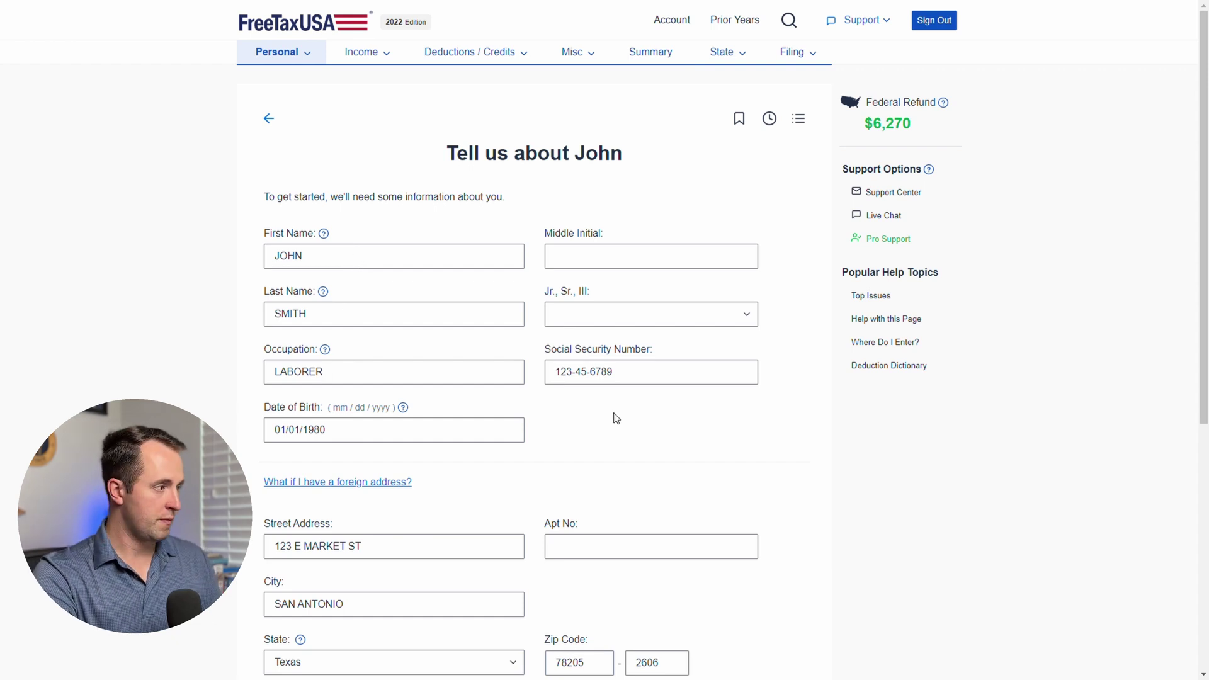
{"action": "scroll", "coordinate": [629, 375], "scroll_direction": "down", "scroll_amount": 4}
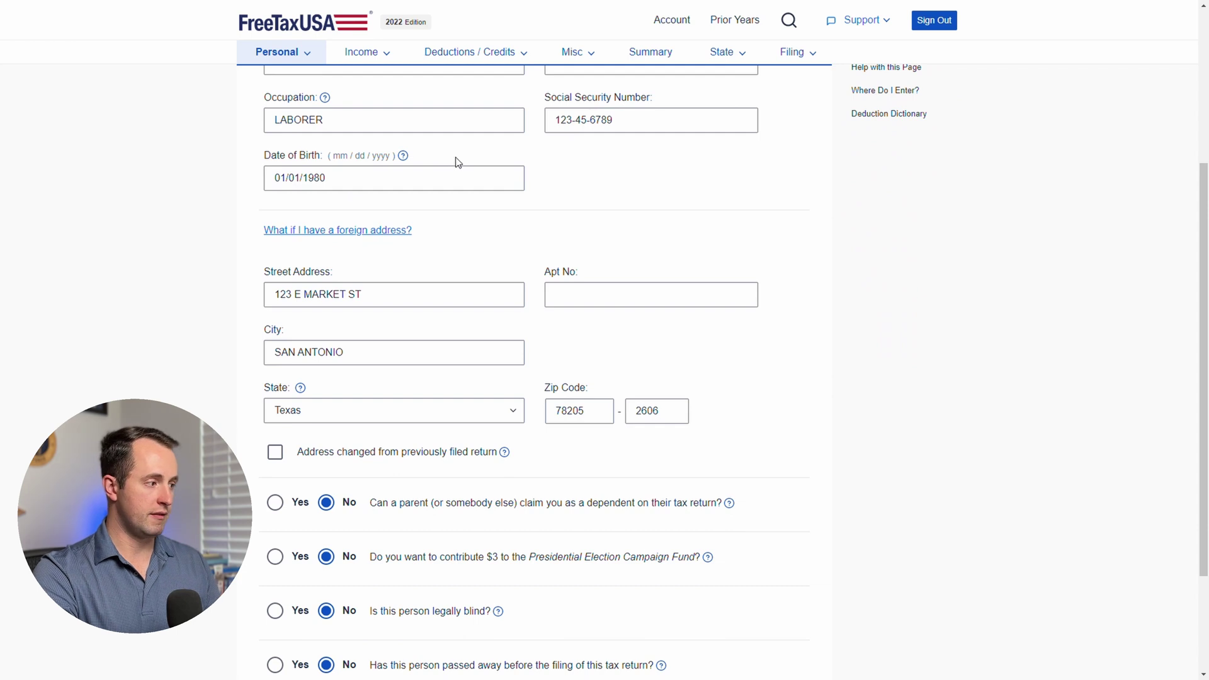
{"action": "scroll", "coordinate": [425, 264], "scroll_direction": "down", "scroll_amount": 3}
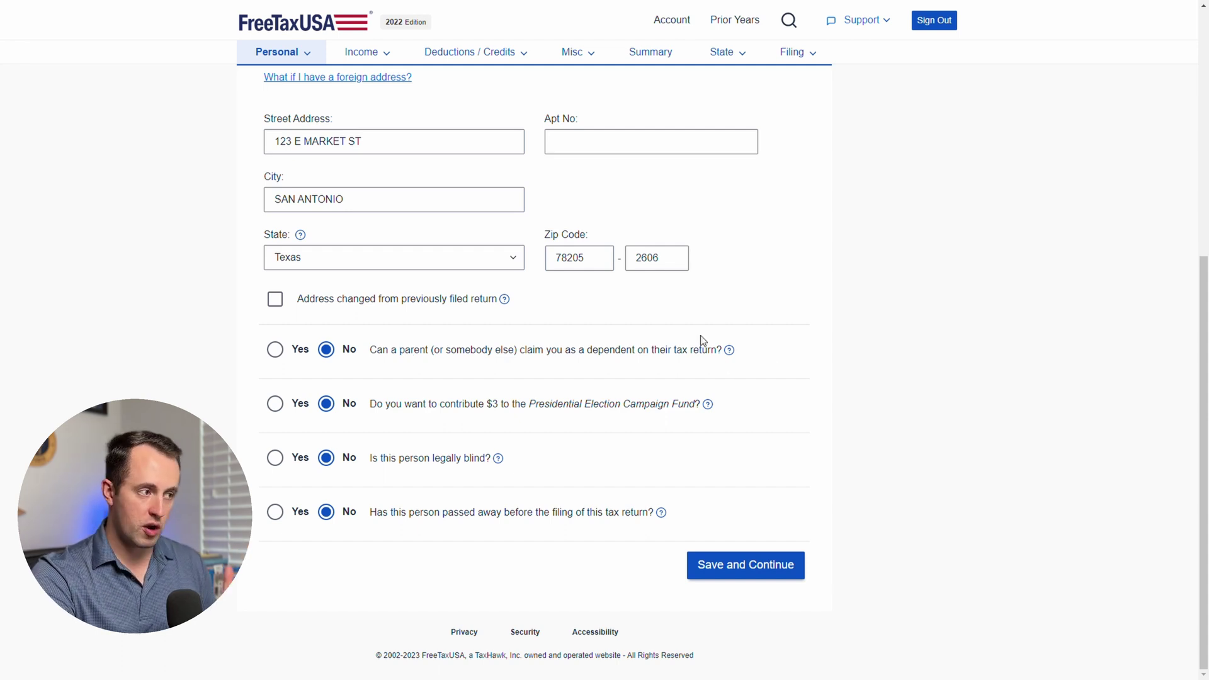
{"action": "left_click", "coordinate": [729, 351]}
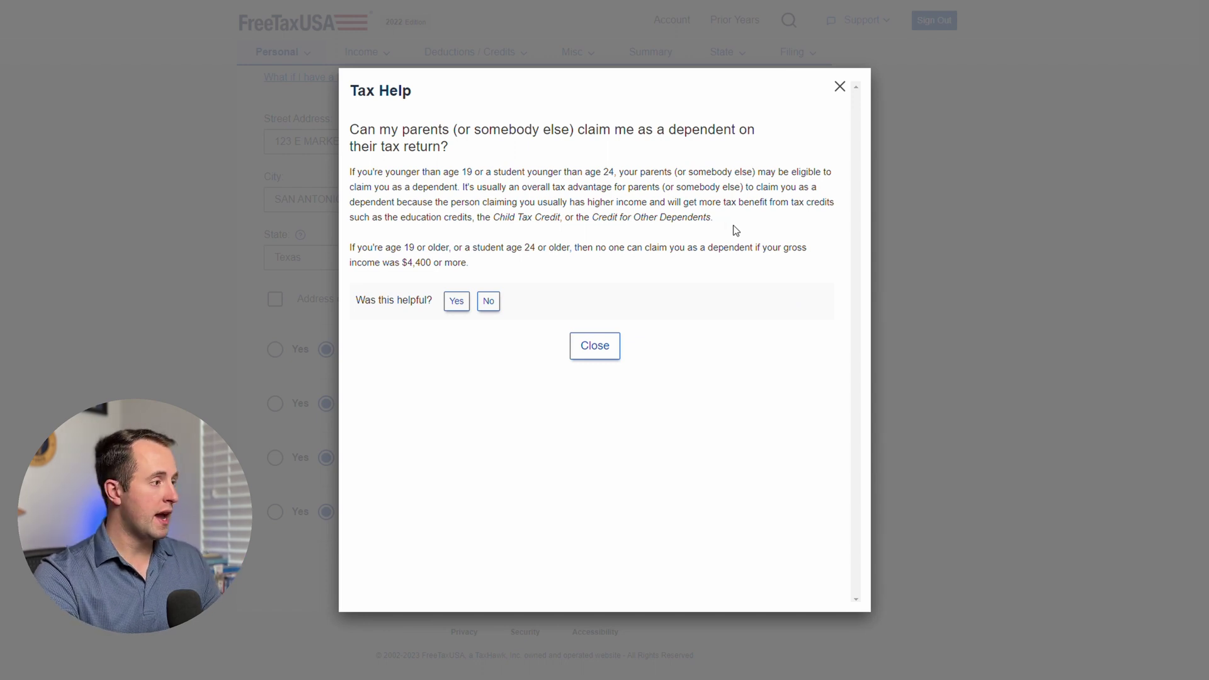
{"action": "left_click", "coordinate": [840, 86]}
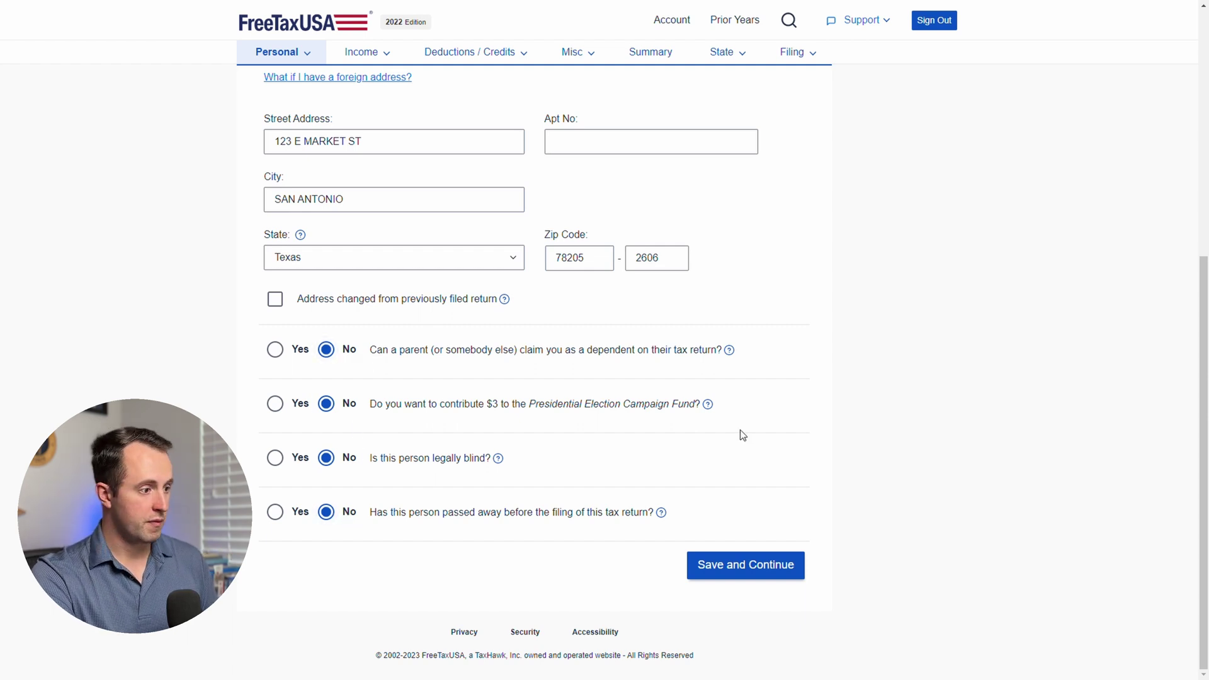
{"action": "left_click", "coordinate": [780, 567]}
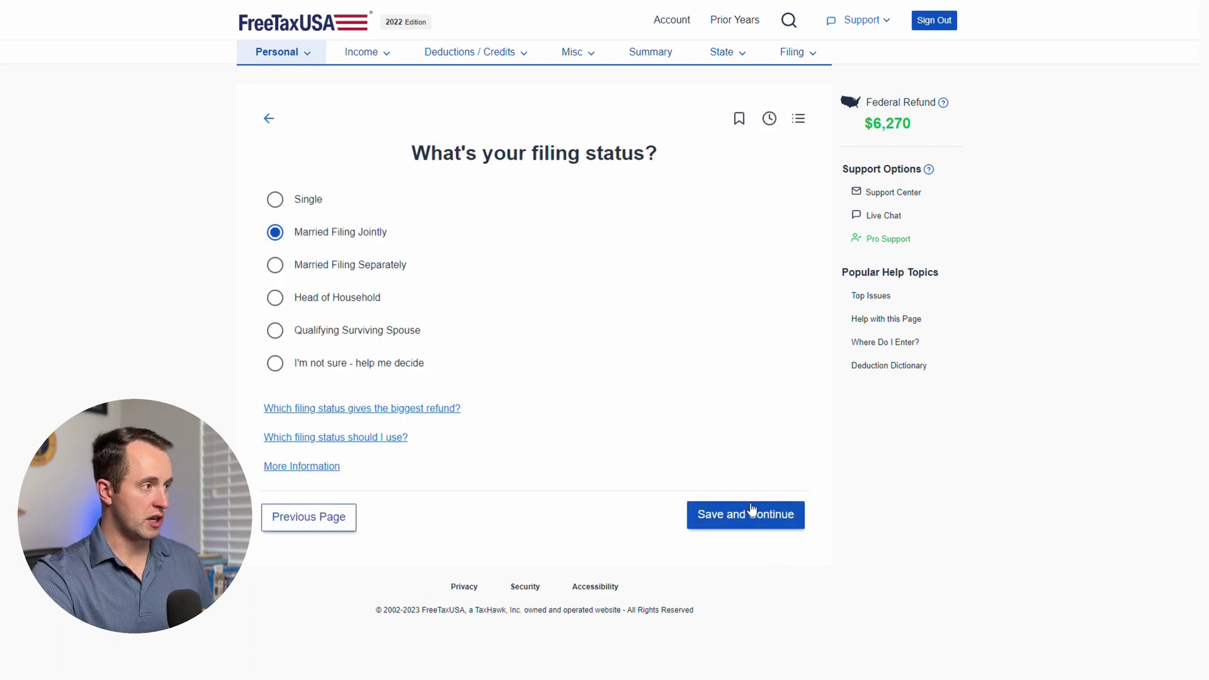
- Keep the Married Filing Jointly filing status and save the spouse's personal information as entered
{"action": "left_click", "coordinate": [756, 527]}
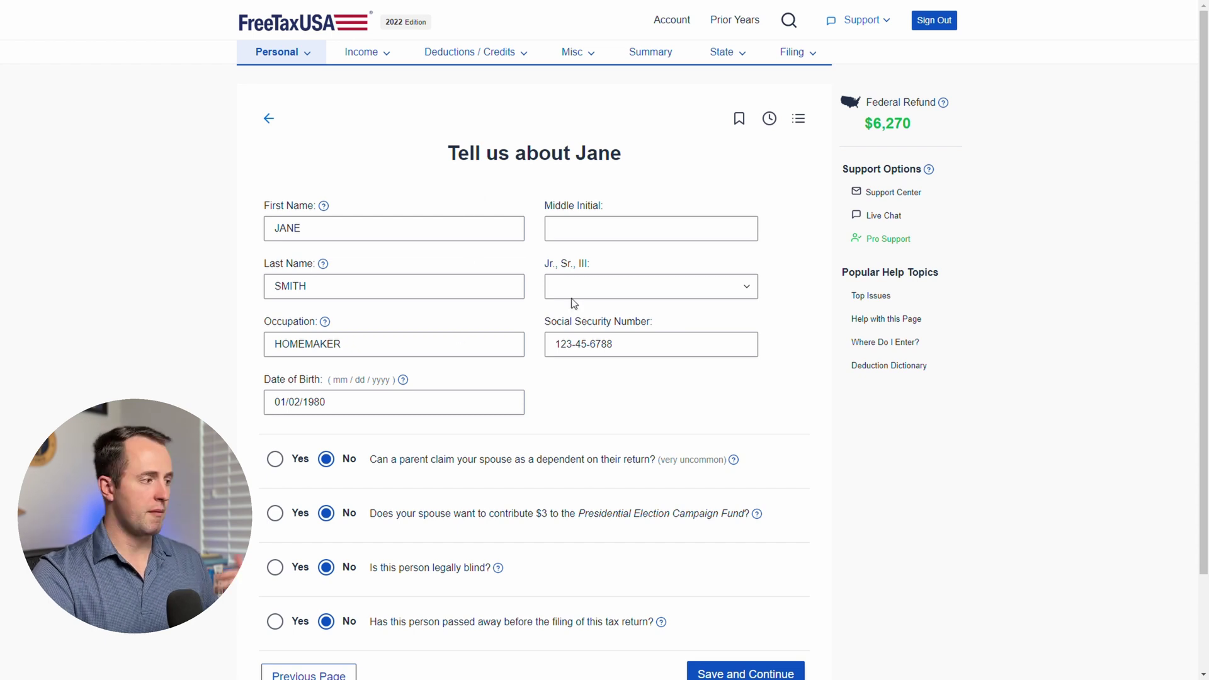
{"action": "scroll", "coordinate": [537, 384], "scroll_direction": "down", "scroll_amount": 2}
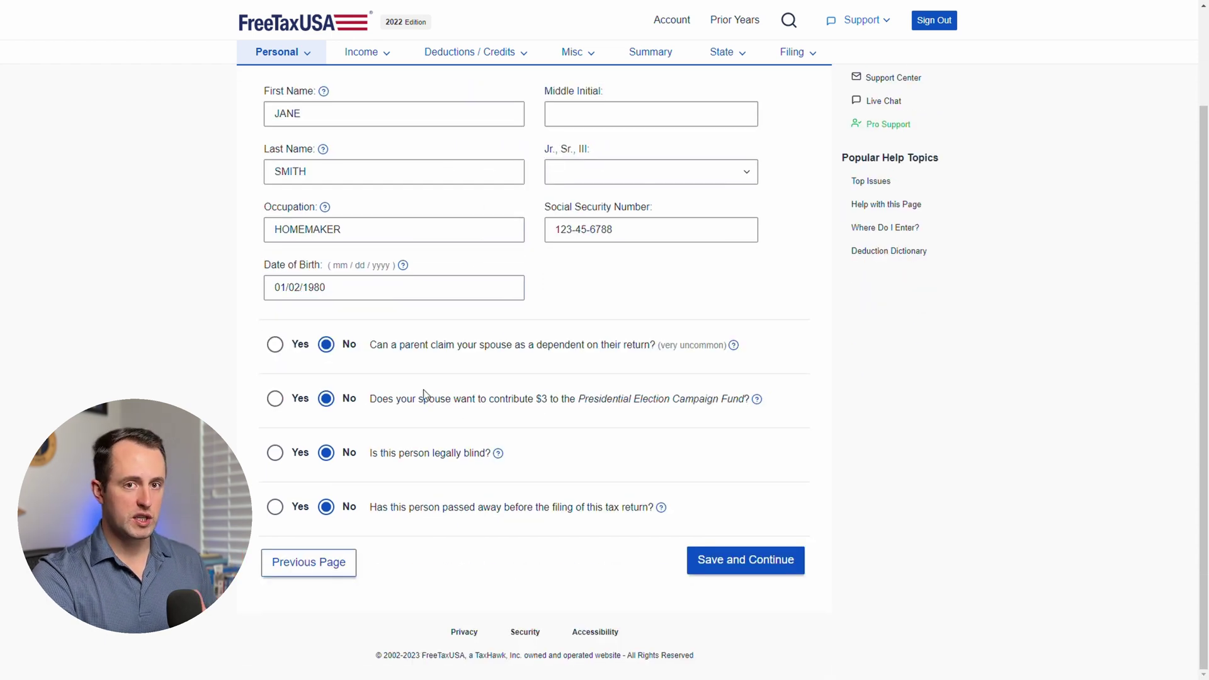
{"action": "left_click", "coordinate": [758, 566]}
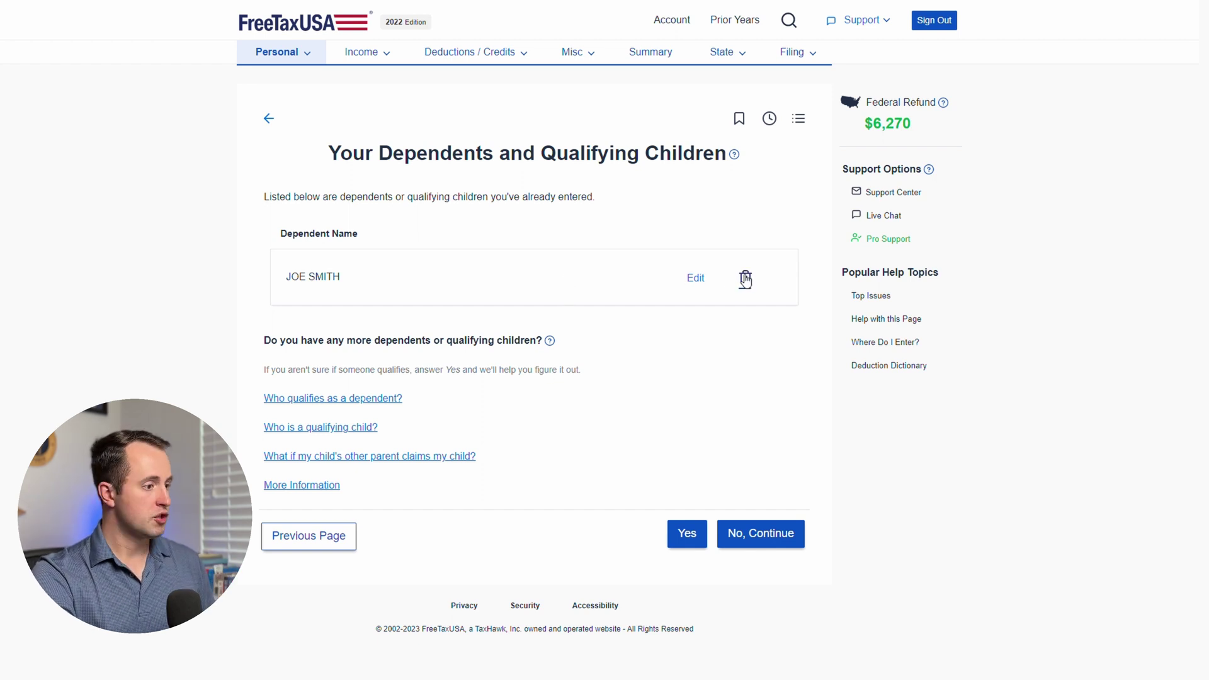
- Proceed without adding more dependents, and review and accept the personal information summary down to the phone number section
{"action": "left_click", "coordinate": [741, 535]}
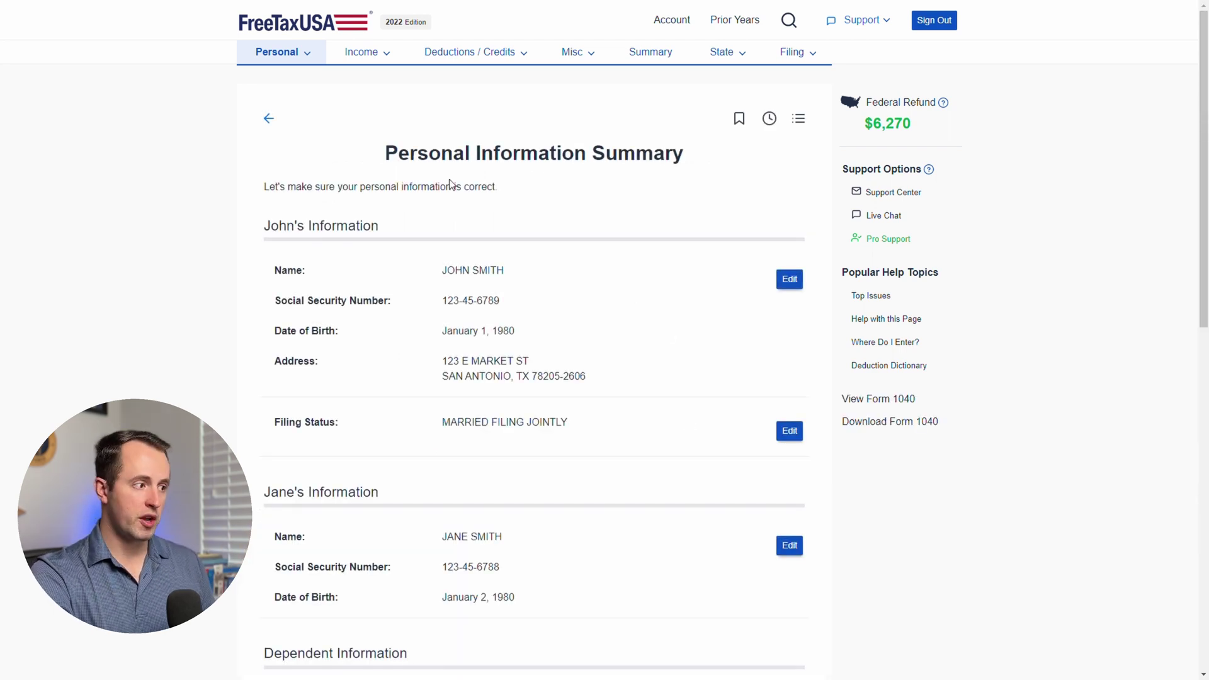
{"action": "scroll", "coordinate": [491, 185], "scroll_direction": "down", "scroll_amount": 4}
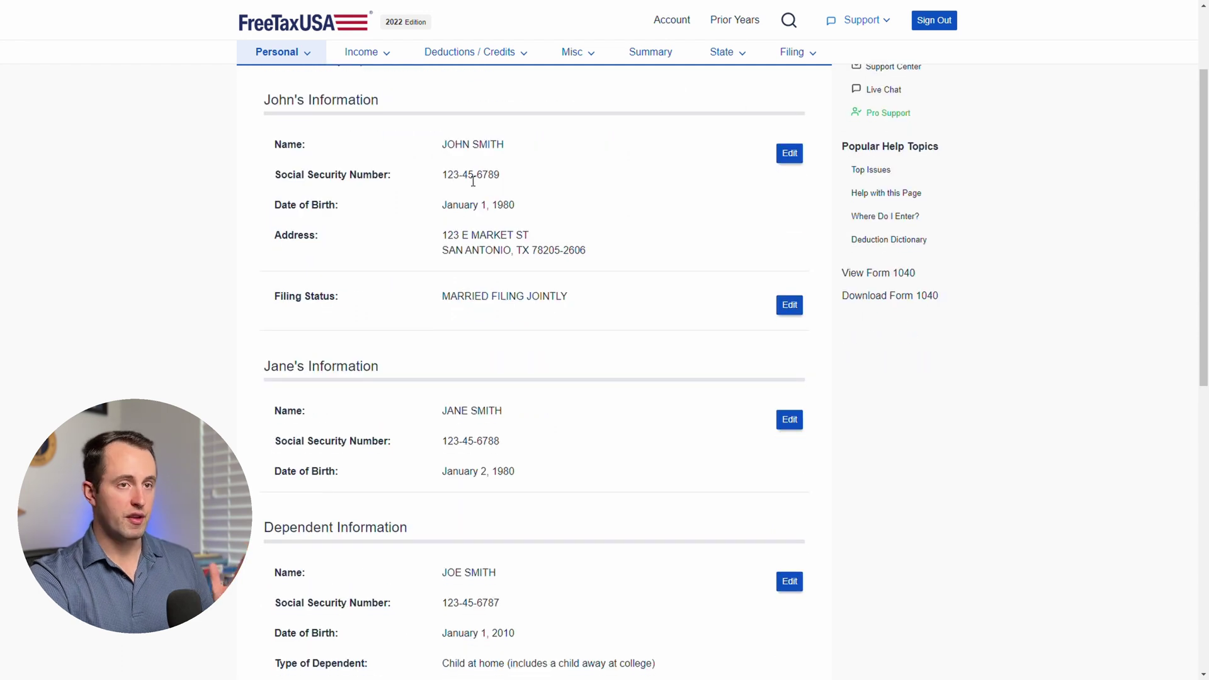
{"action": "scroll", "coordinate": [521, 262], "scroll_direction": "down", "scroll_amount": 3}
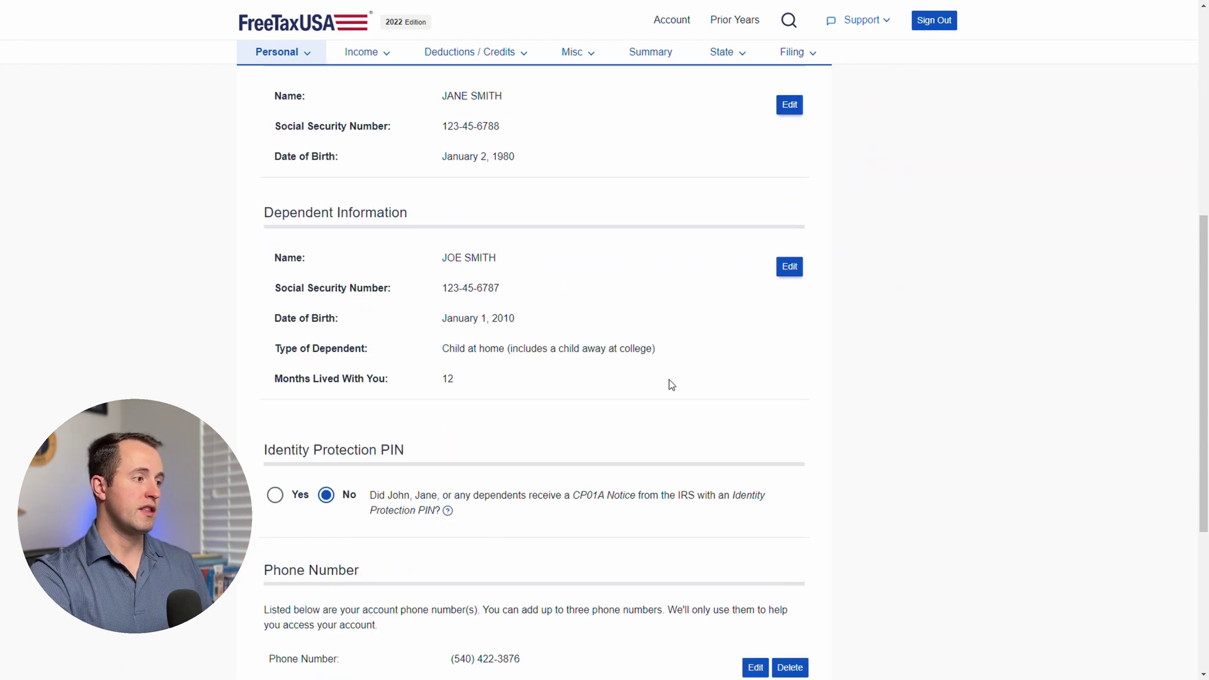
{"action": "scroll", "coordinate": [639, 379], "scroll_direction": "down", "scroll_amount": 2}
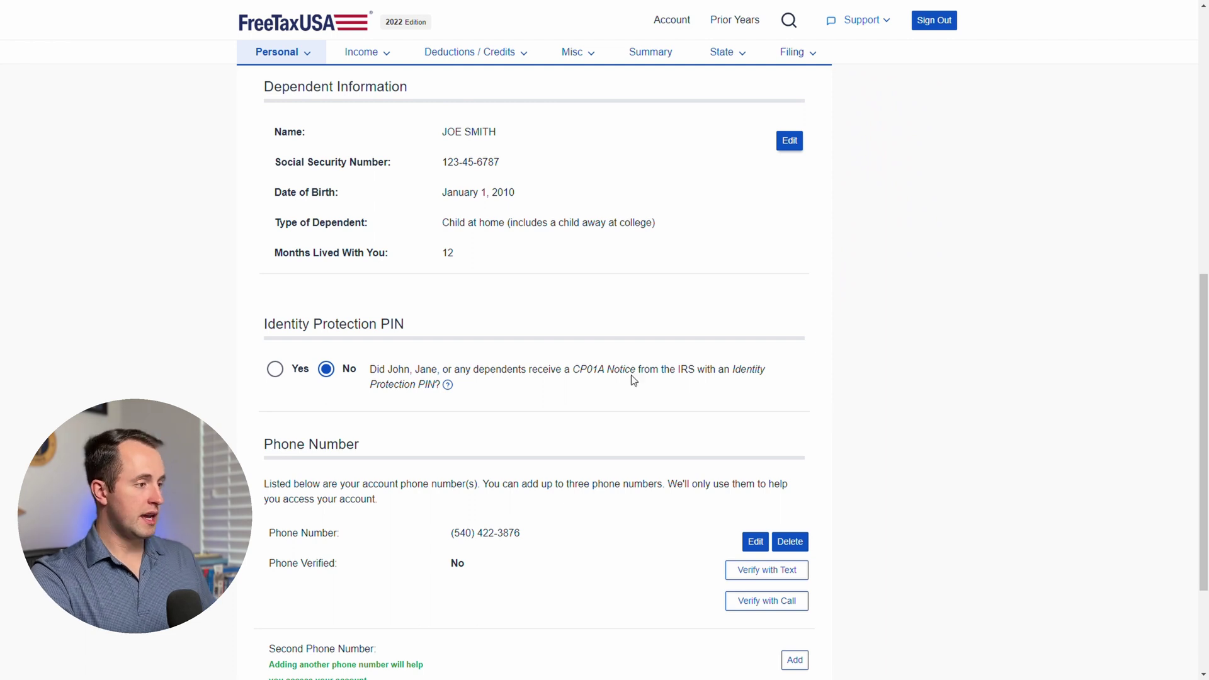
{"action": "scroll", "coordinate": [551, 285], "scroll_direction": "down", "scroll_amount": 2}
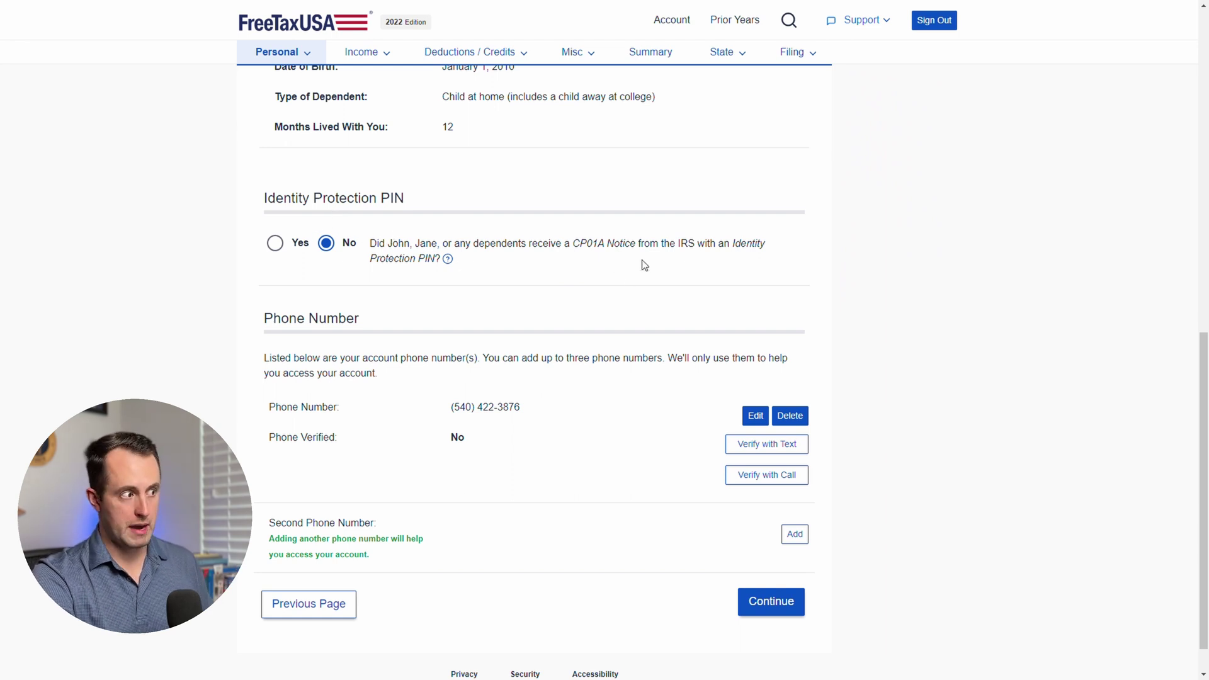
{"action": "scroll", "coordinate": [510, 324], "scroll_direction": "down", "scroll_amount": 1}
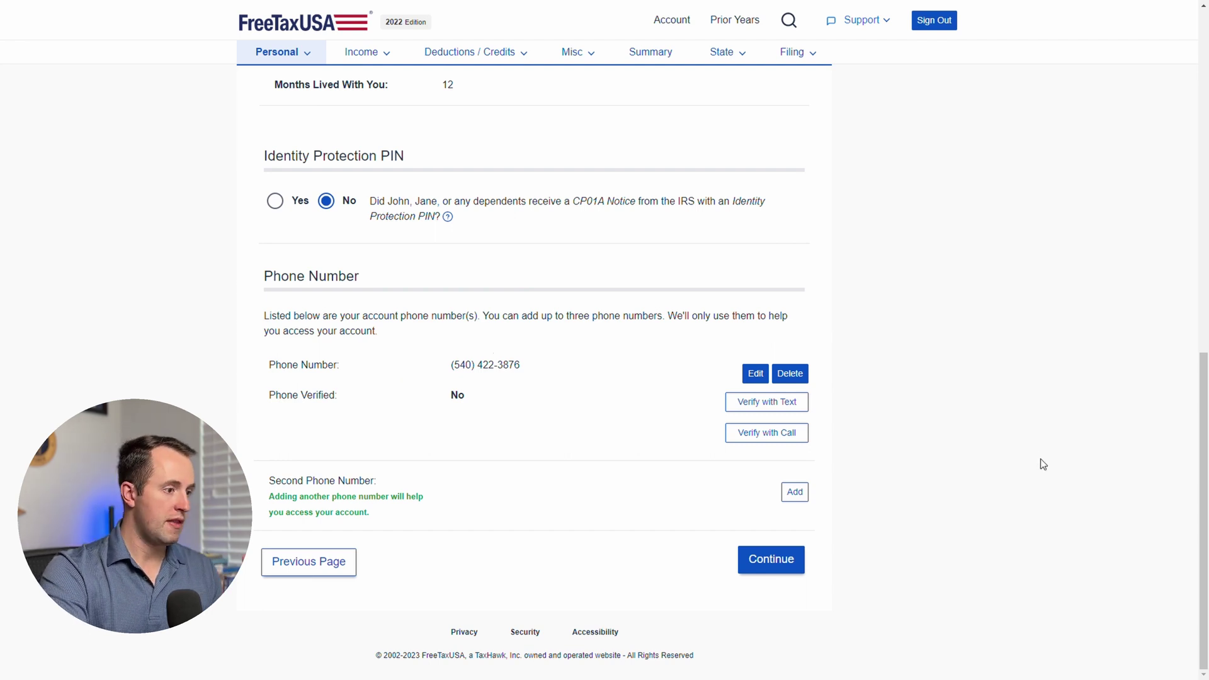
{"action": "left_click", "coordinate": [778, 560]}
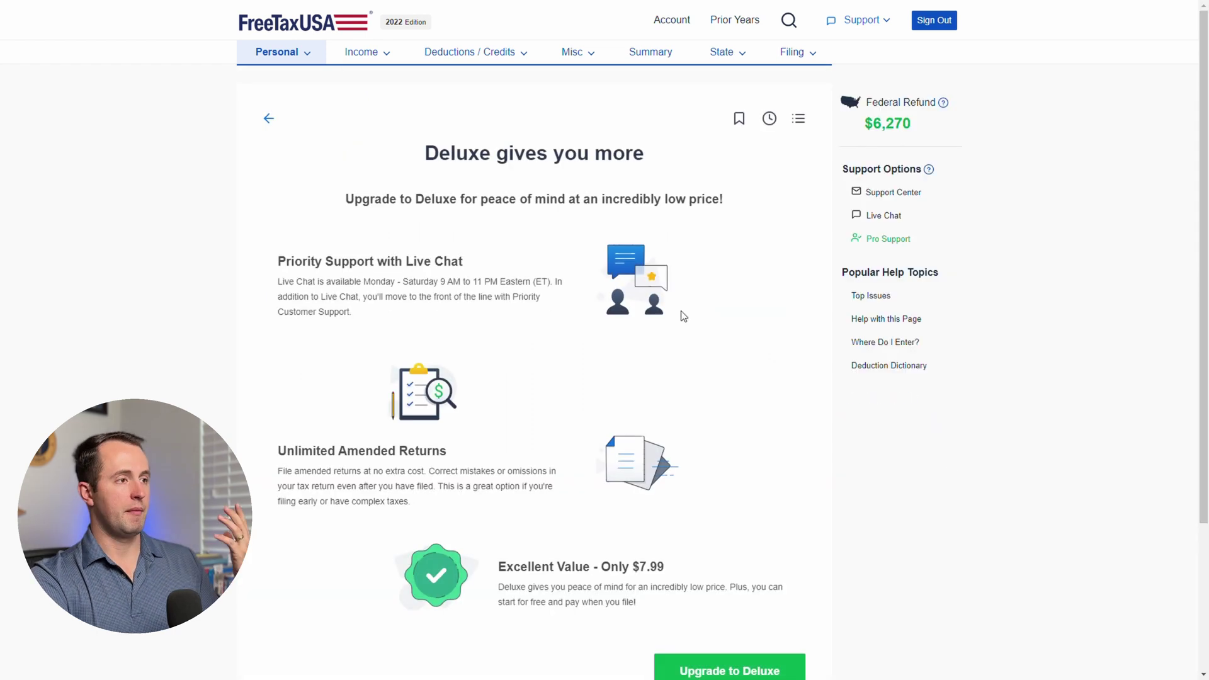
- Skip the Deluxe upgrade offer and proceed to the 2022 income section
{"action": "scroll", "coordinate": [825, 308], "scroll_direction": "down", "scroll_amount": 1}
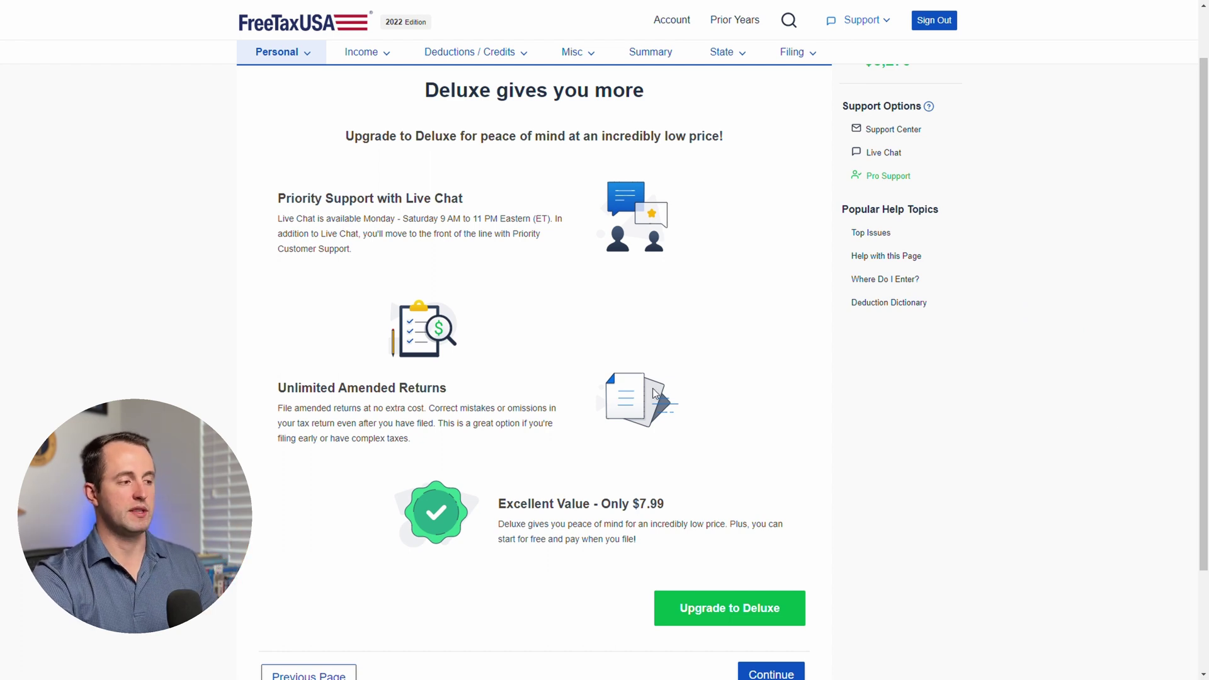
{"action": "scroll", "coordinate": [1012, 480], "scroll_direction": "down", "scroll_amount": 2}
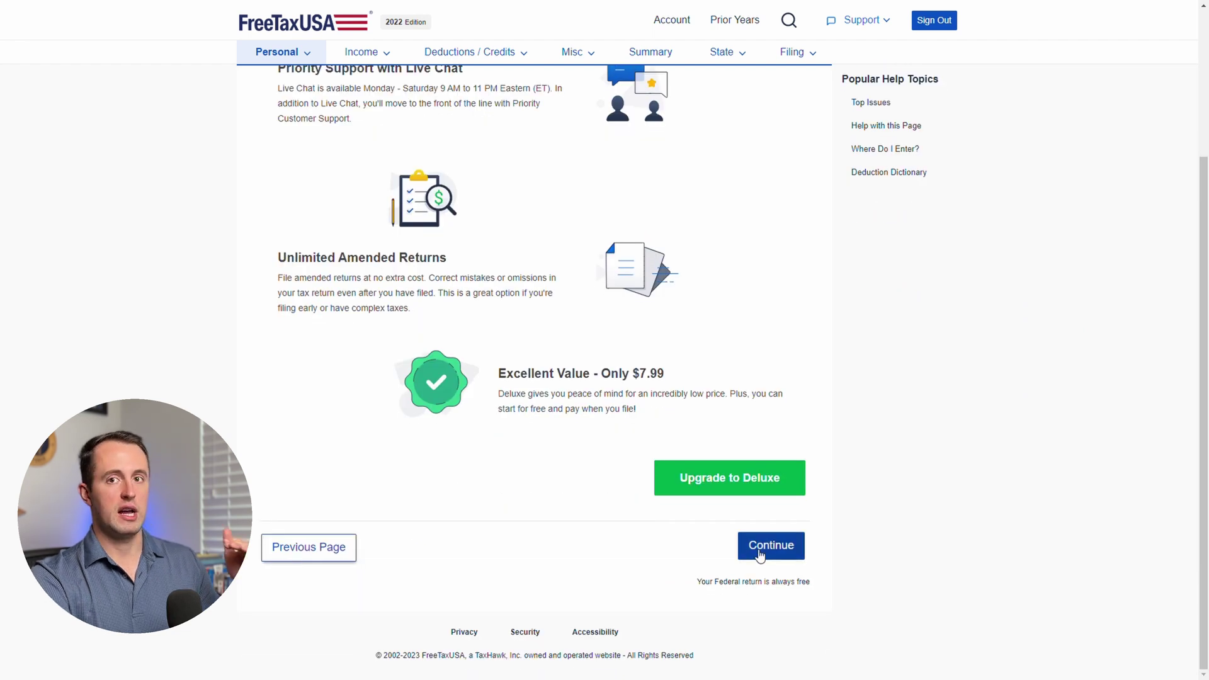
{"action": "left_click", "coordinate": [760, 555]}
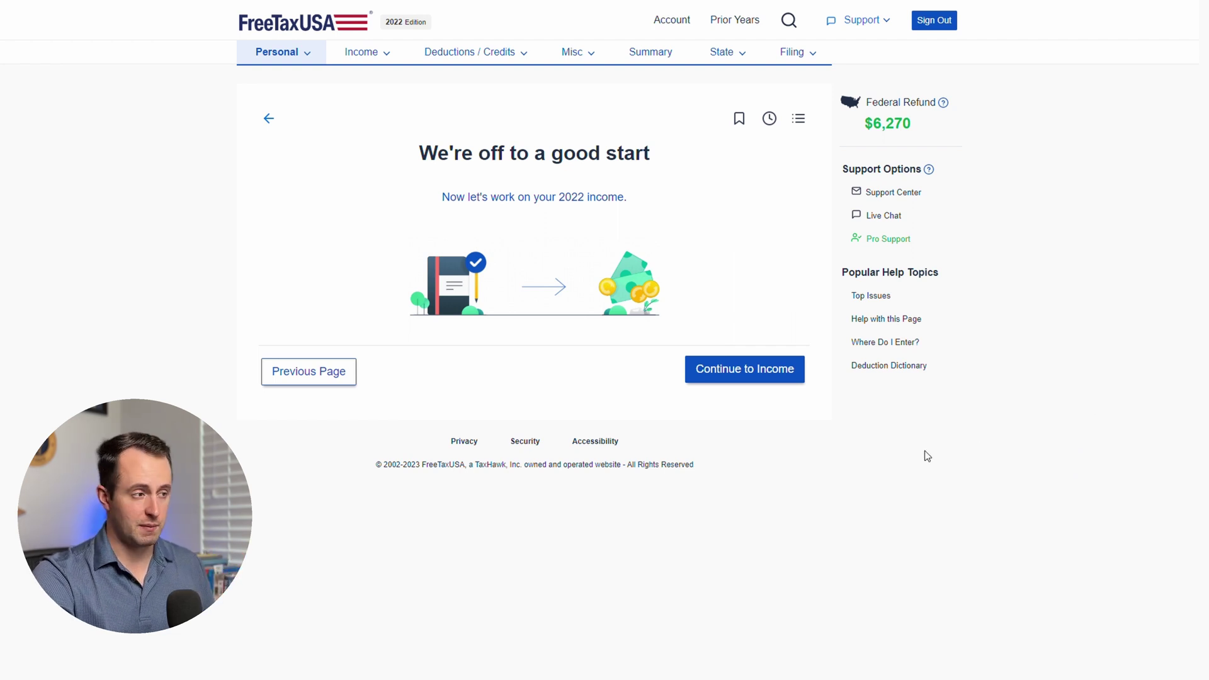
{"action": "left_click", "coordinate": [756, 371]}
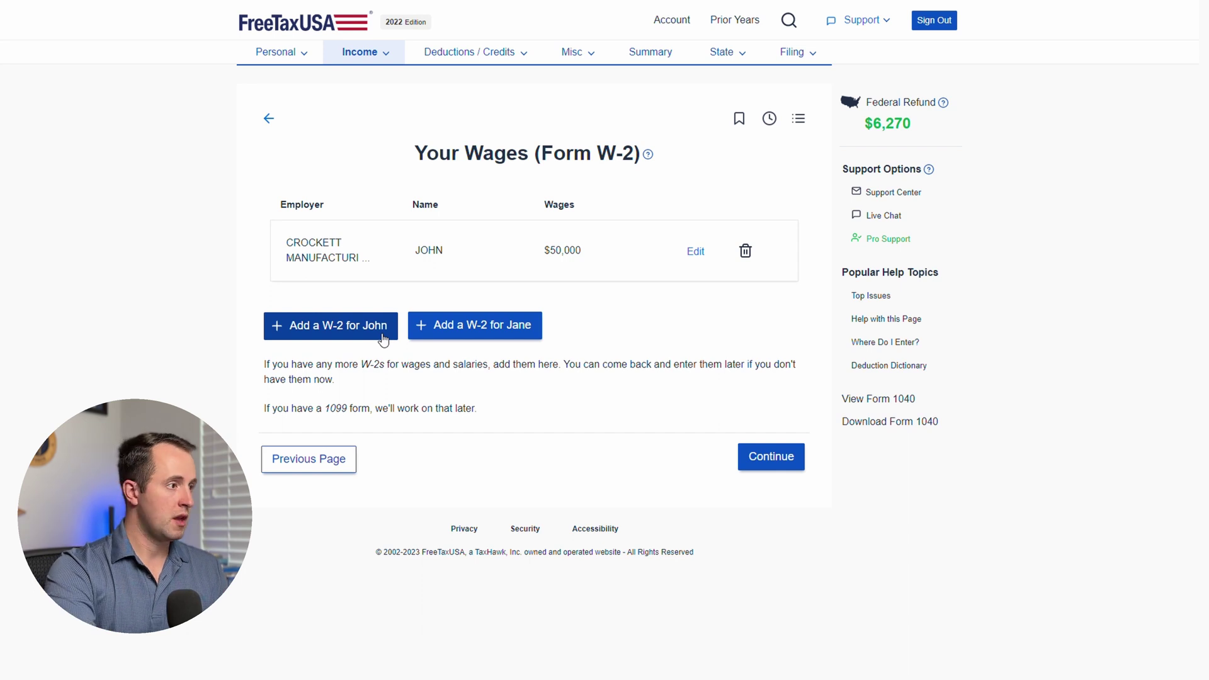
- Open the existing Crockett Manufacturing W-2 for editing and review its employer and employee information
{"action": "left_click", "coordinate": [693, 255]}
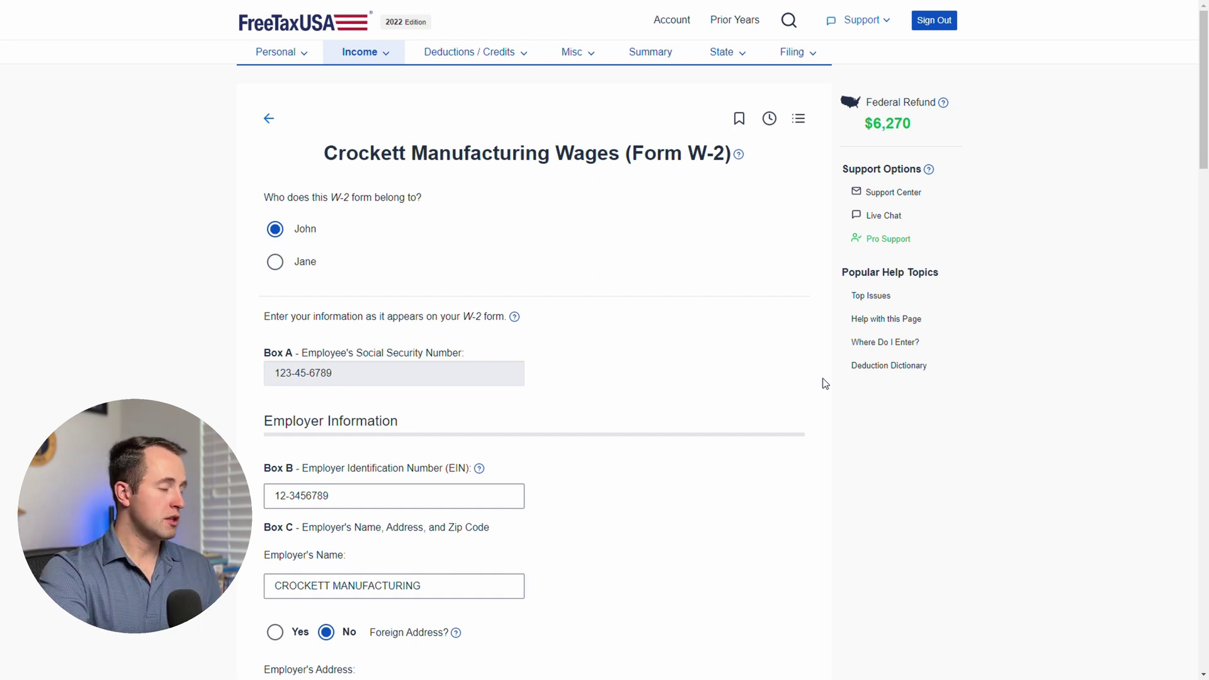
{"action": "scroll", "coordinate": [535, 323], "scroll_direction": "down", "scroll_amount": 2}
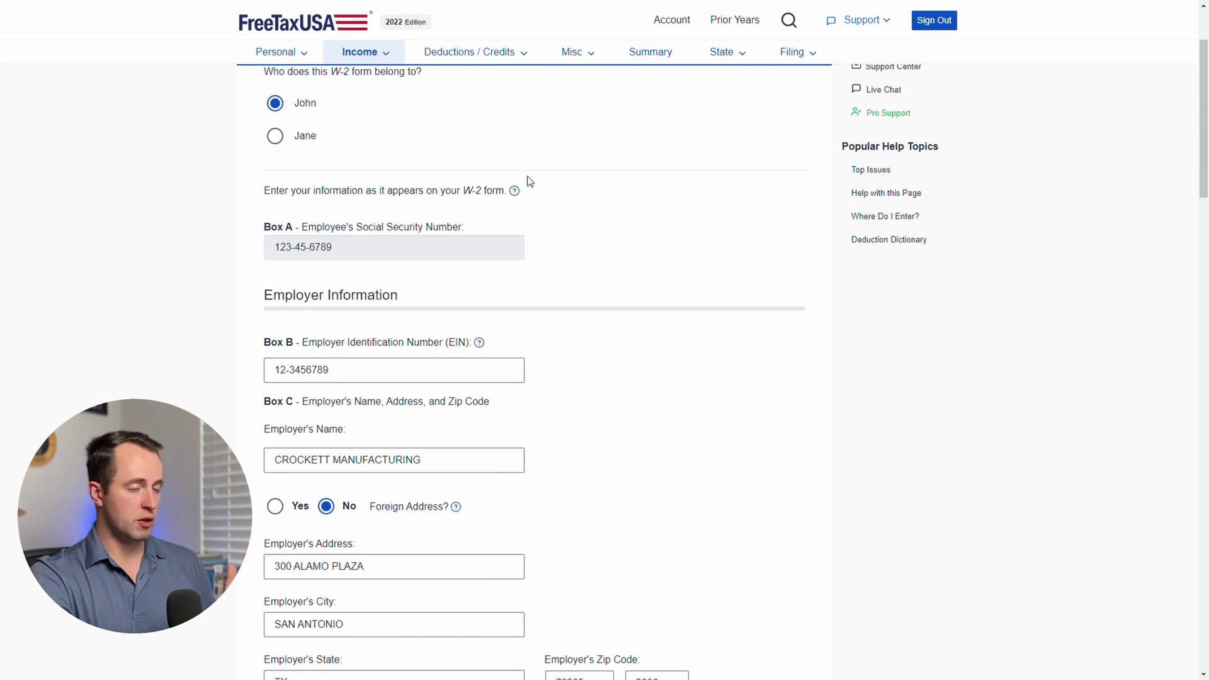
{"action": "scroll", "coordinate": [1017, 386], "scroll_direction": "down", "scroll_amount": 2}
{"action": "scroll", "coordinate": [648, 435], "scroll_direction": "up", "scroll_amount": 2}
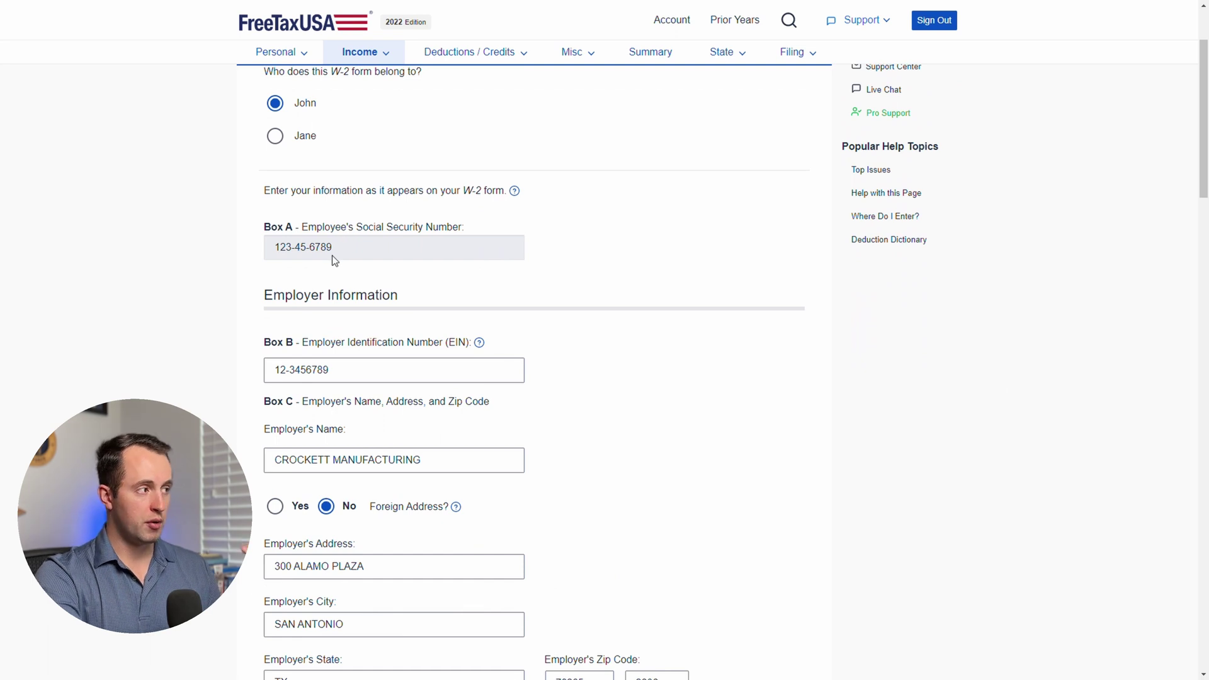
{"action": "scroll", "coordinate": [323, 296], "scroll_direction": "down", "scroll_amount": 2}
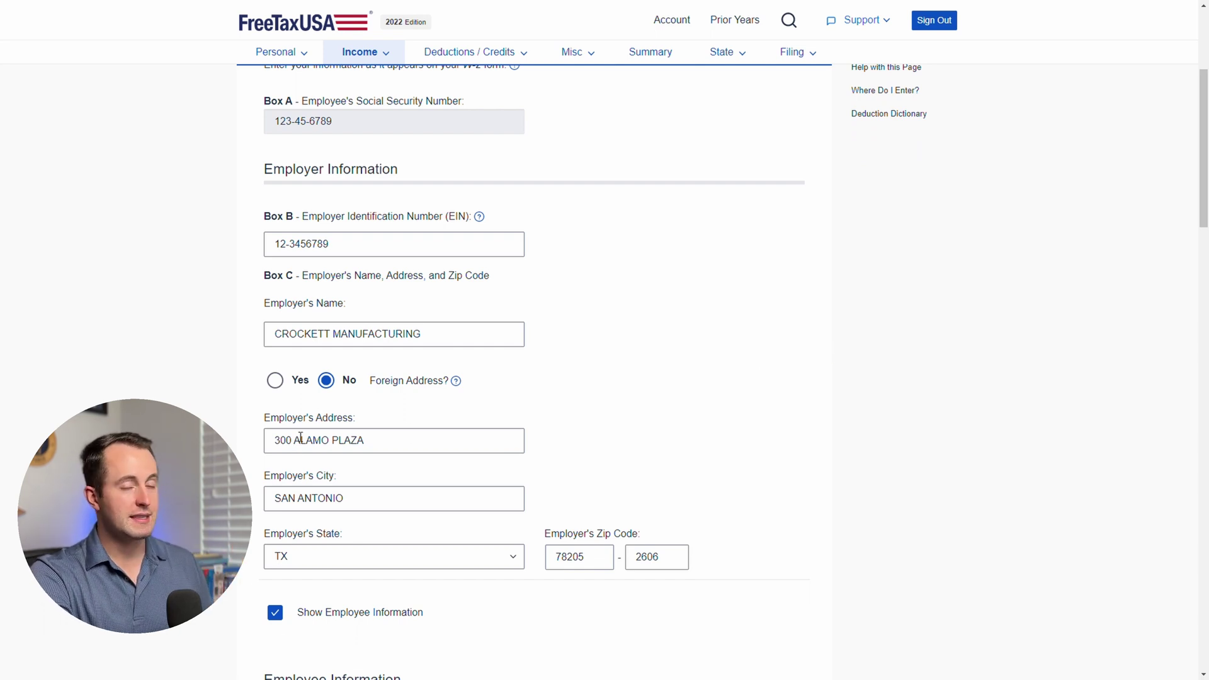
{"action": "scroll", "coordinate": [388, 482], "scroll_direction": "down", "scroll_amount": 4}
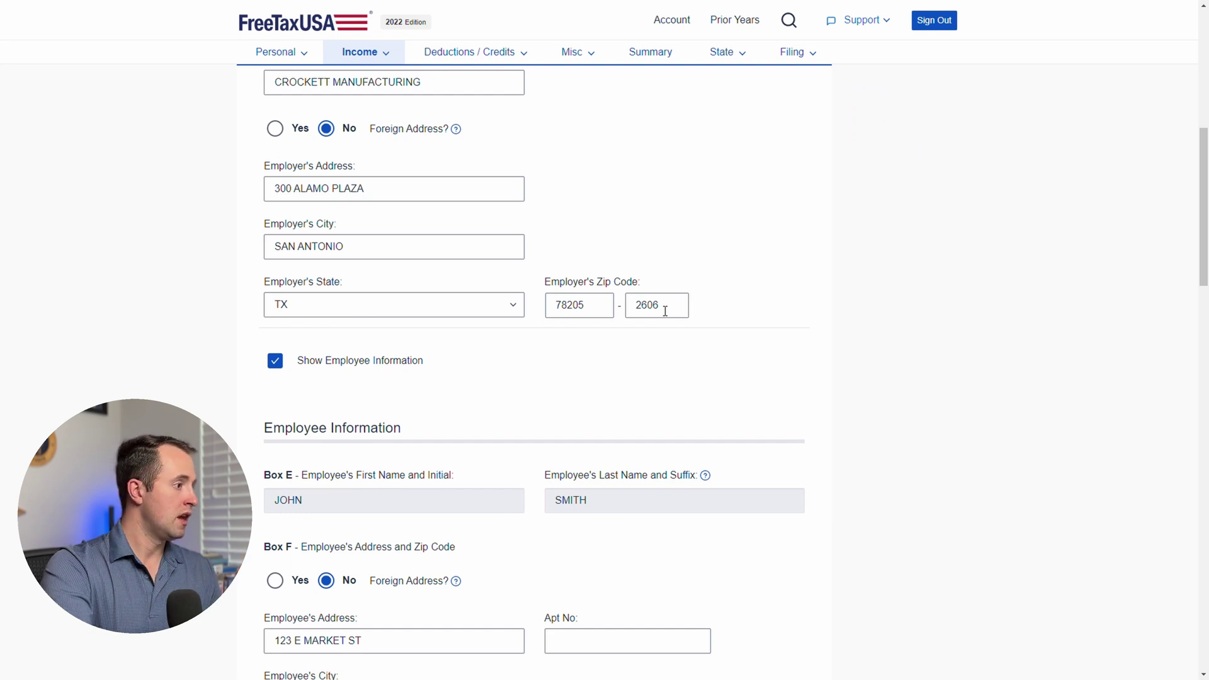
{"action": "scroll", "coordinate": [665, 311], "scroll_direction": "down", "scroll_amount": 4}
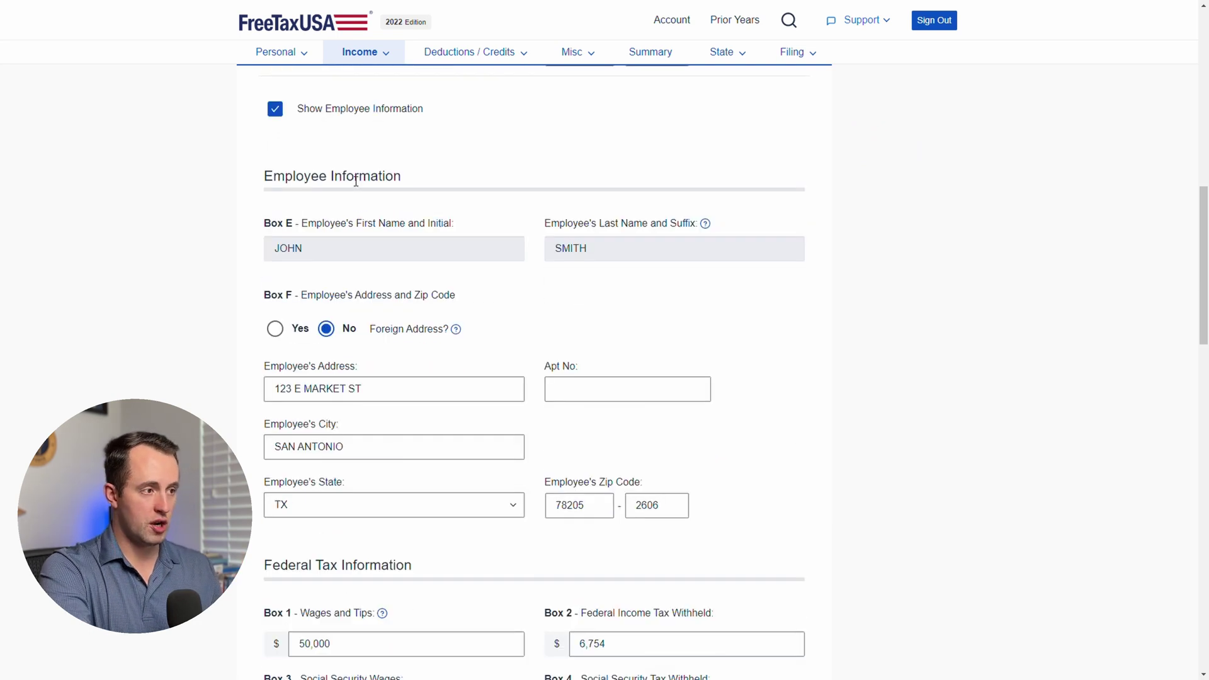
{"action": "scroll", "coordinate": [872, 297], "scroll_direction": "down", "scroll_amount": 2}
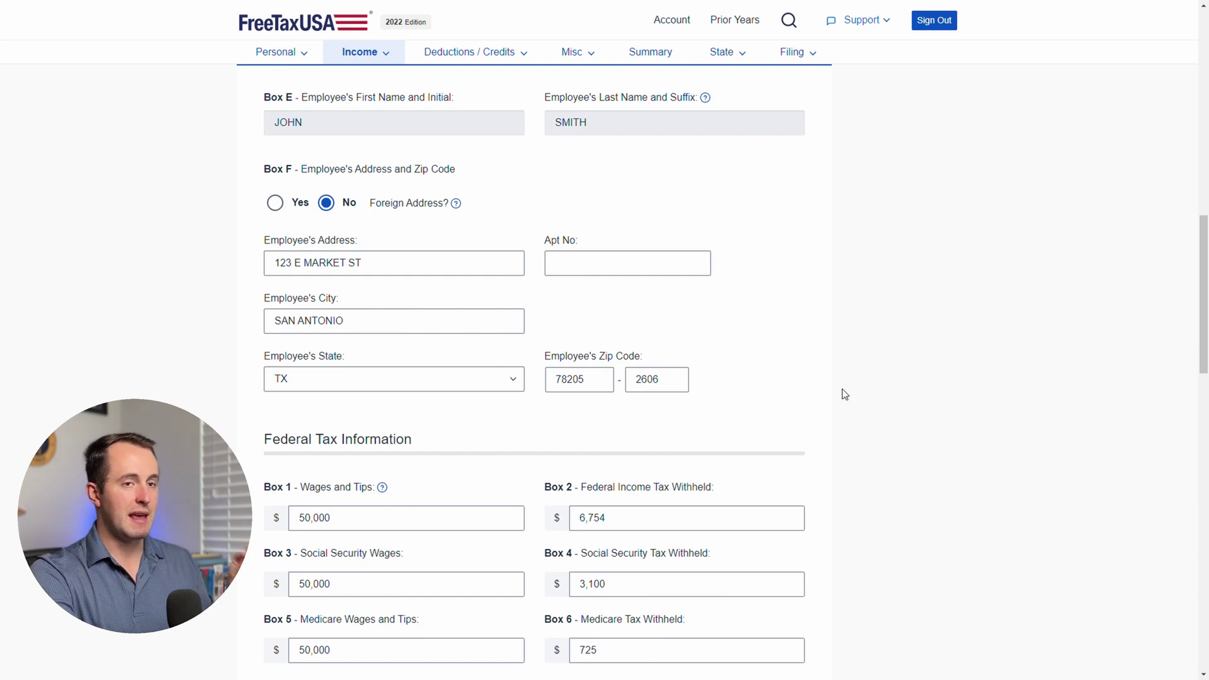
- Review the W-2's federal tax boxes and its state and local tax information, and save the form without changes
{"action": "scroll", "coordinate": [1049, 363], "scroll_direction": "down", "scroll_amount": 3}
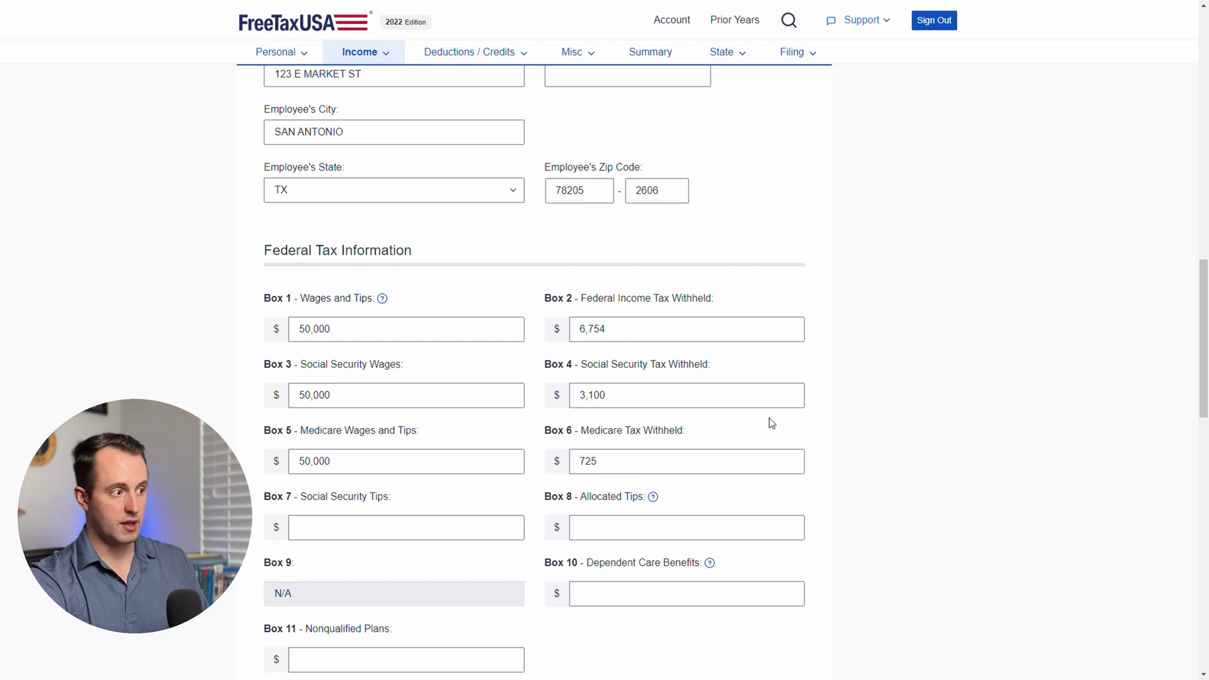
{"action": "scroll", "coordinate": [957, 413], "scroll_direction": "down", "scroll_amount": 5}
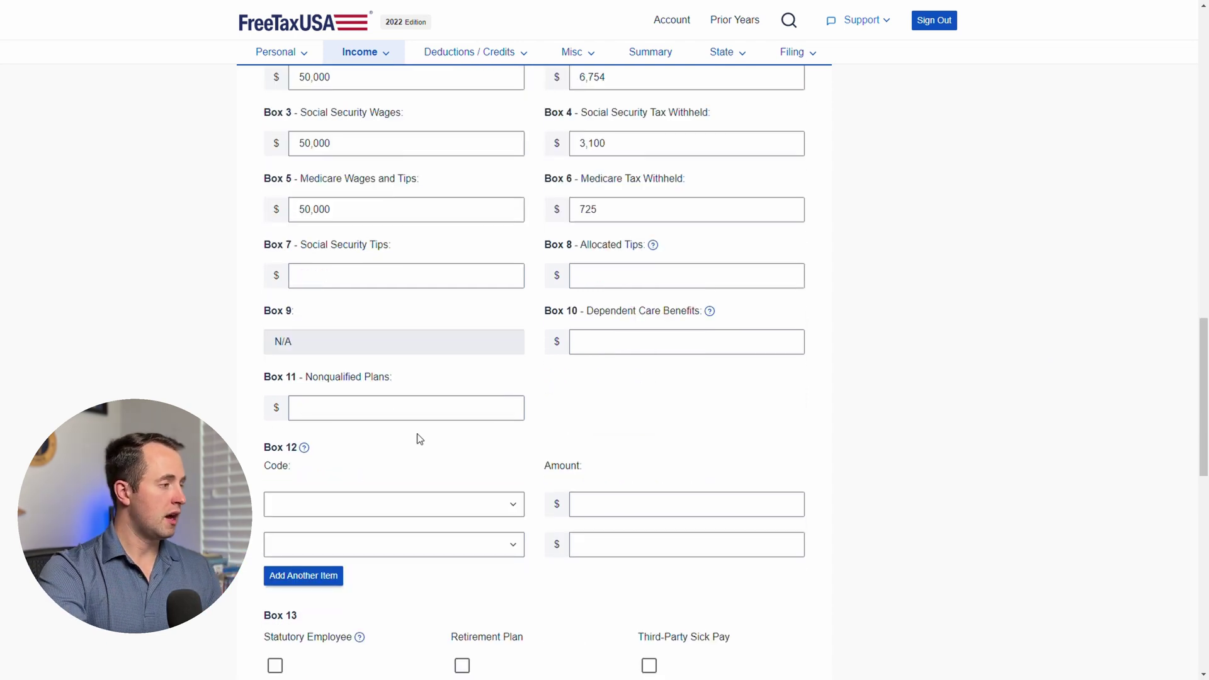
{"action": "scroll", "coordinate": [421, 428], "scroll_direction": "down", "scroll_amount": 2}
{"action": "scroll", "coordinate": [509, 355], "scroll_direction": "down", "scroll_amount": 3}
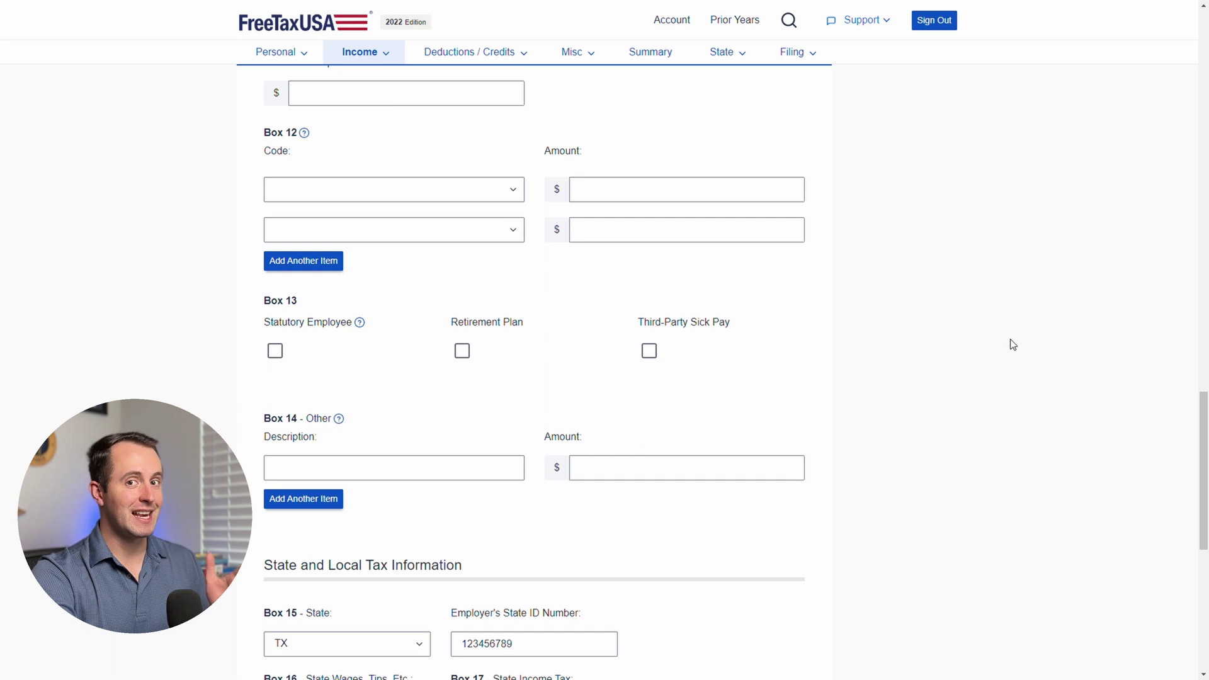
{"action": "scroll", "coordinate": [1012, 345], "scroll_direction": "down", "scroll_amount": 3}
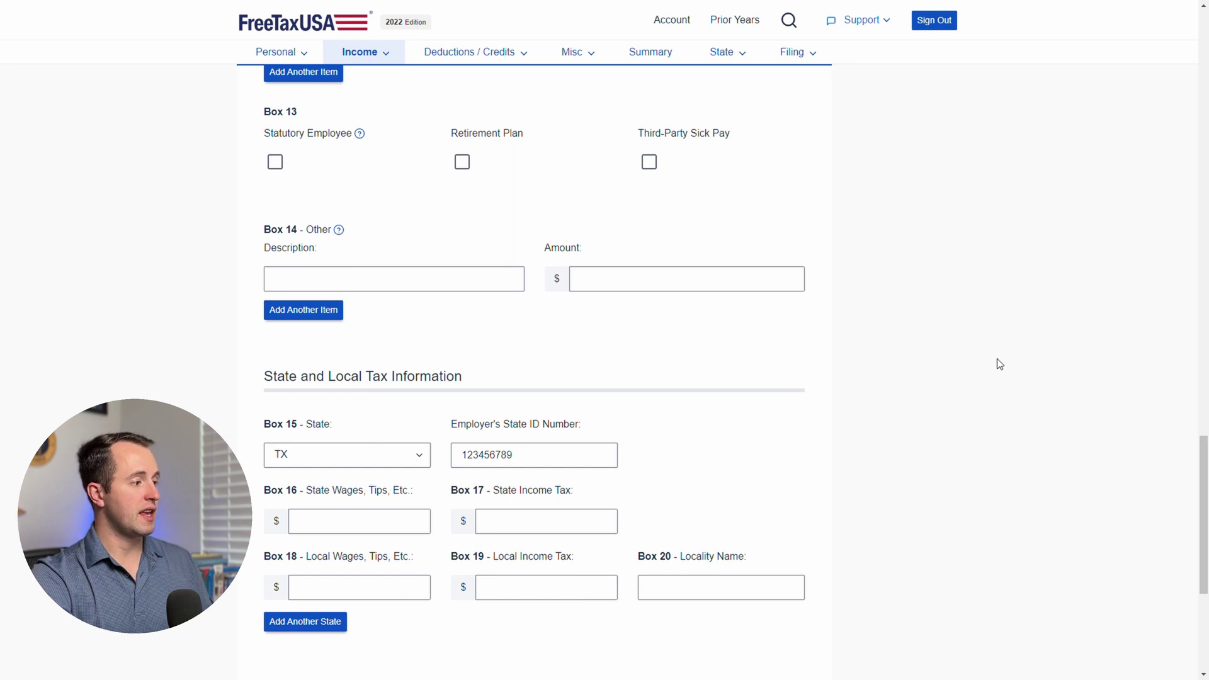
{"action": "scroll", "coordinate": [992, 357], "scroll_direction": "down", "scroll_amount": 5}
{"action": "left_click", "coordinate": [774, 561]}
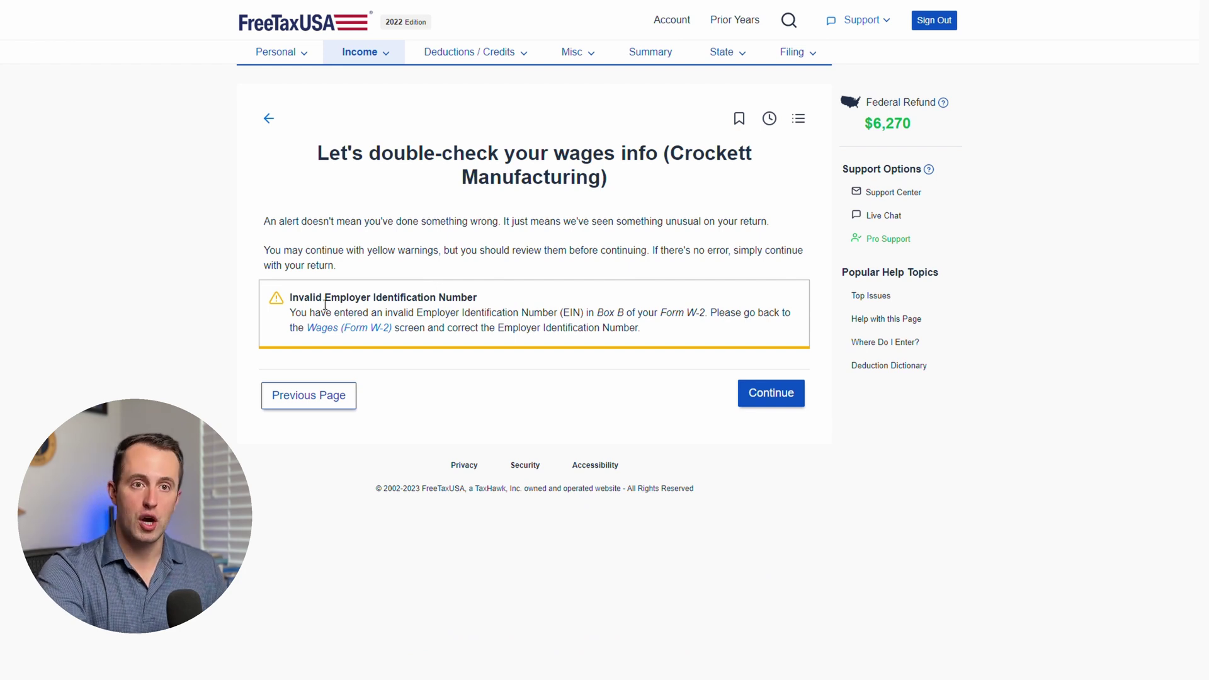
- Proceed past the employer identification number alert to the W-2 wages summary without adding another W-2
{"action": "left_click", "coordinate": [788, 408]}
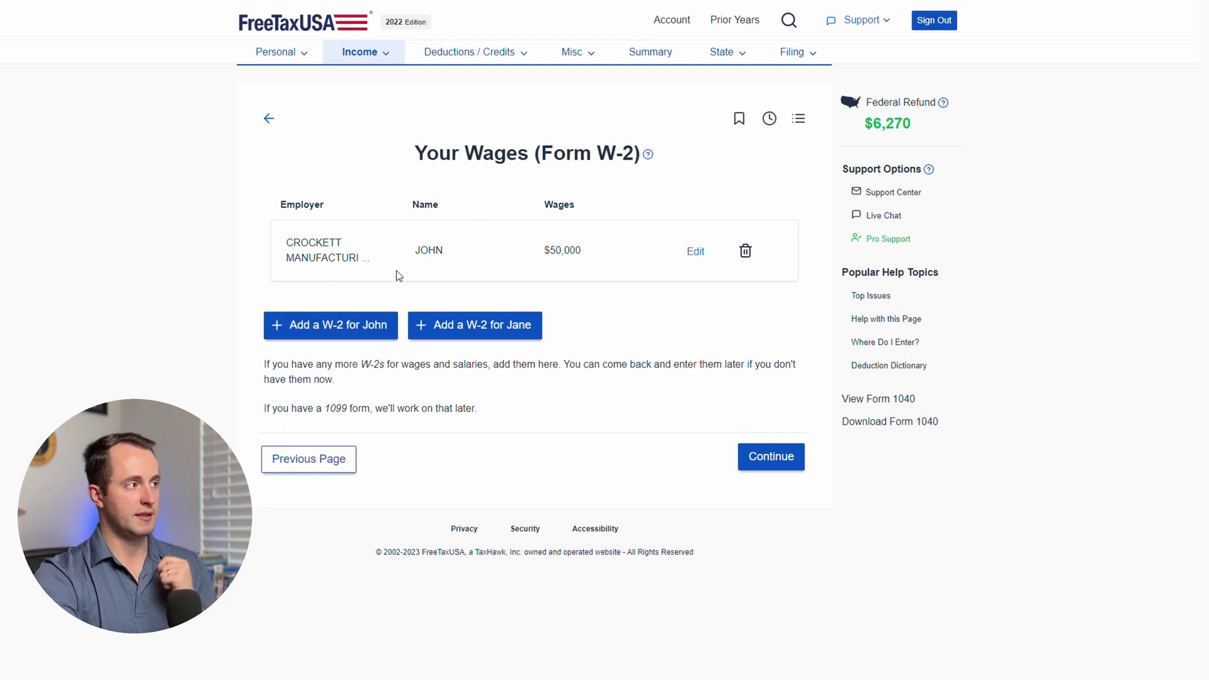
{"action": "left_click", "coordinate": [765, 460]}
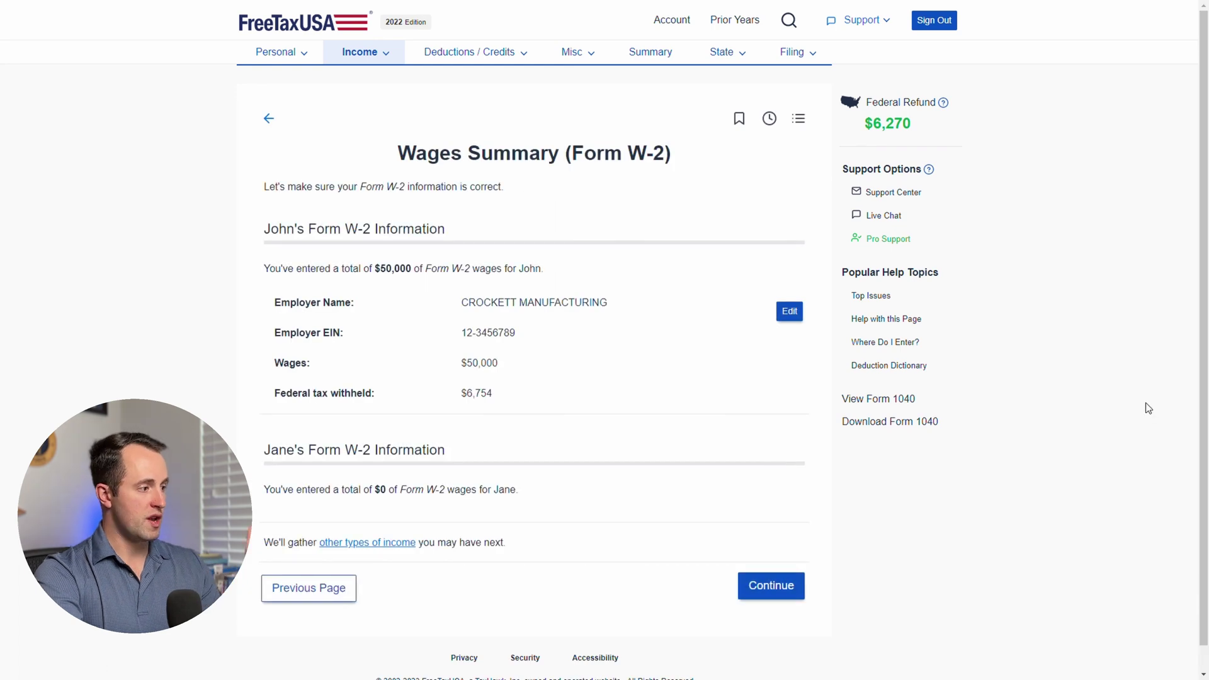
{"action": "scroll", "coordinate": [1127, 394], "scroll_direction": "down", "scroll_amount": 1}
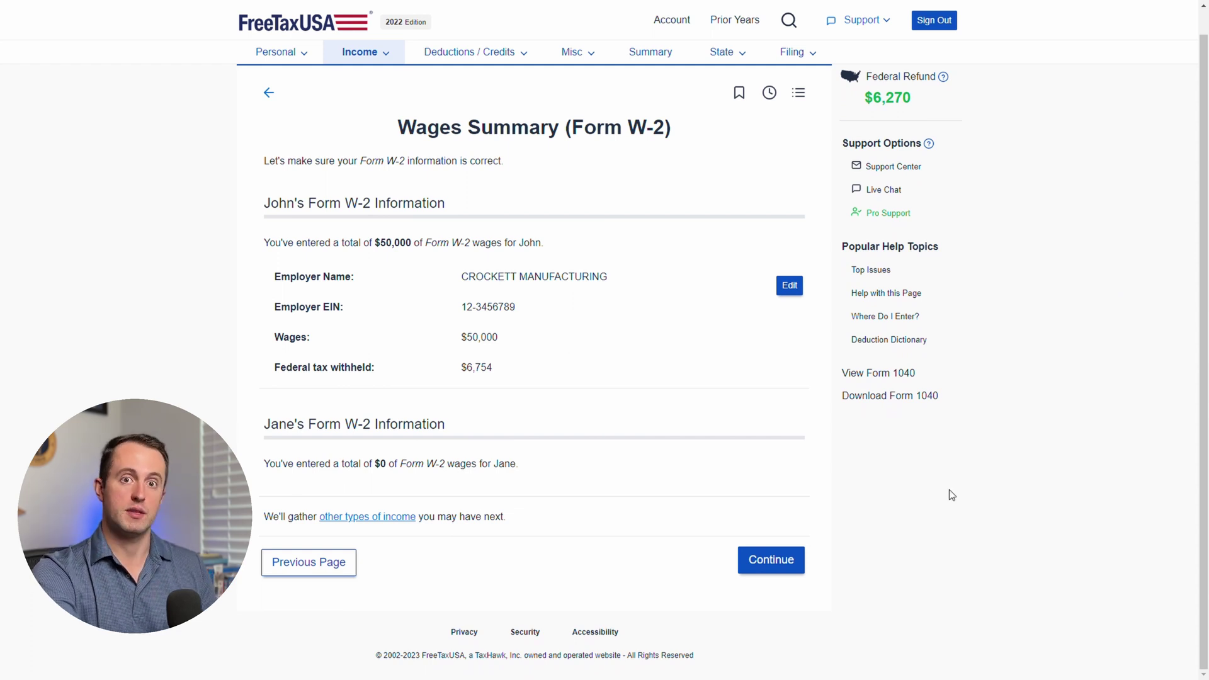
- Proceed from the W-2 summary, review the common and business income categories, and continue without adding other income
{"action": "left_click", "coordinate": [784, 562]}
{"action": "scroll", "coordinate": [1134, 389], "scroll_direction": "down", "scroll_amount": 3}
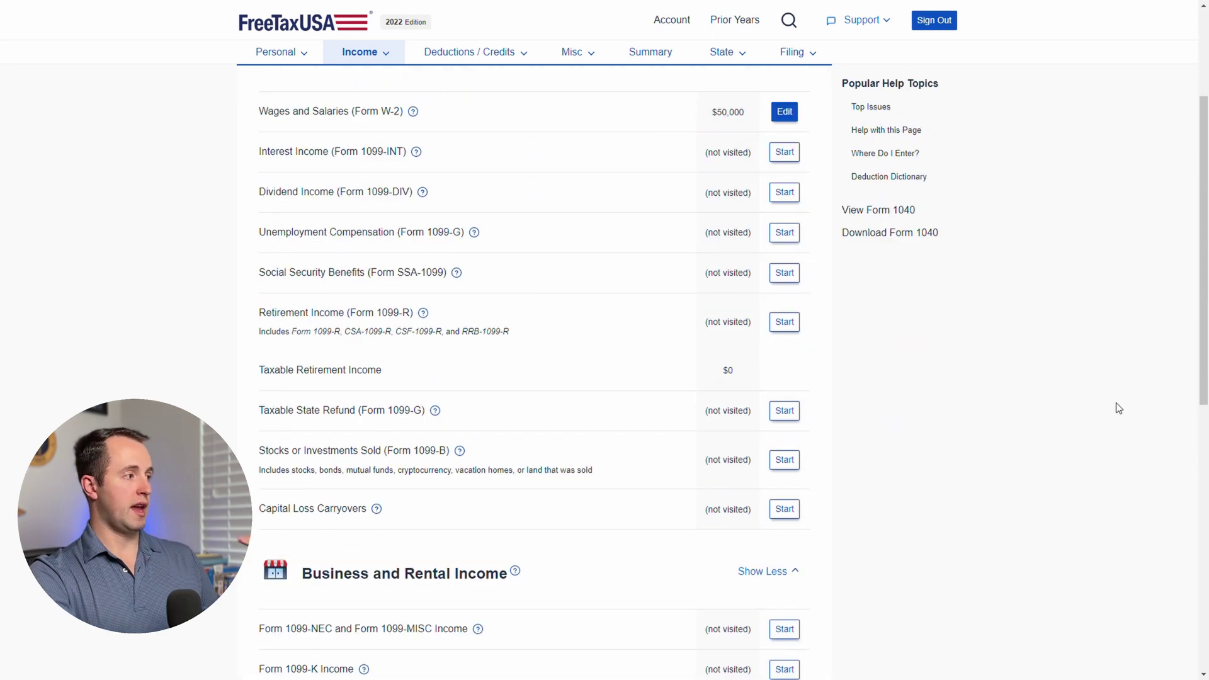
{"action": "scroll", "coordinate": [1116, 404], "scroll_direction": "up", "scroll_amount": 1}
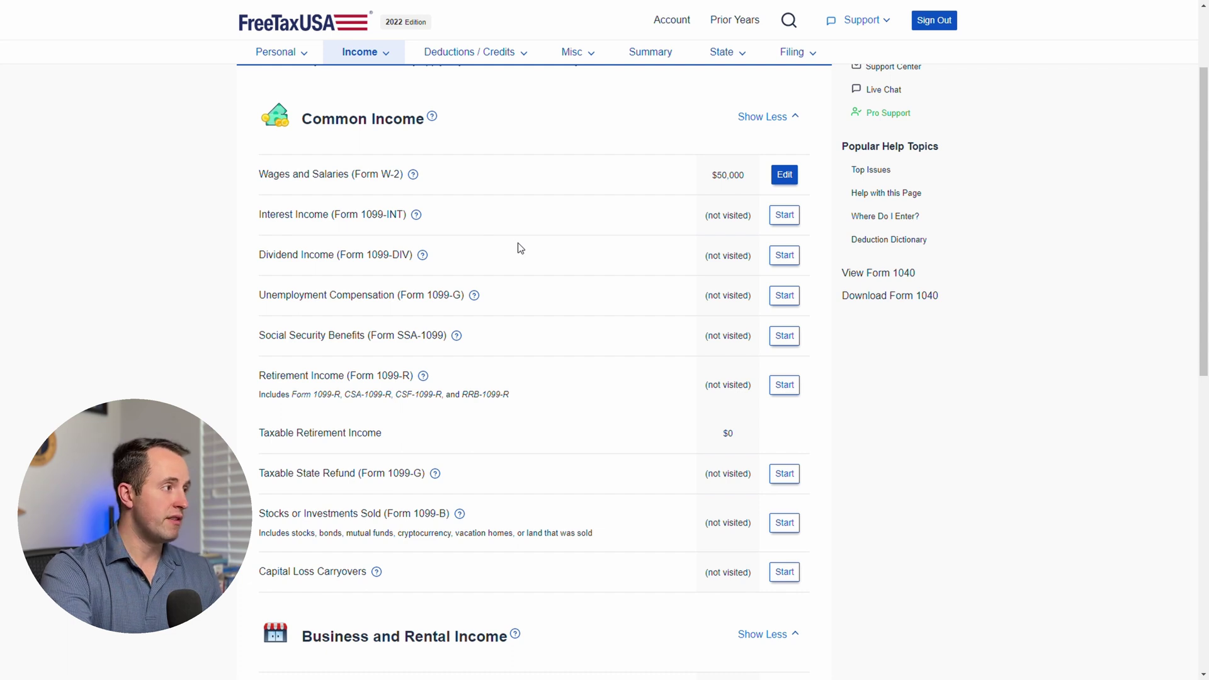
{"action": "scroll", "coordinate": [365, 167], "scroll_direction": "down", "scroll_amount": 2}
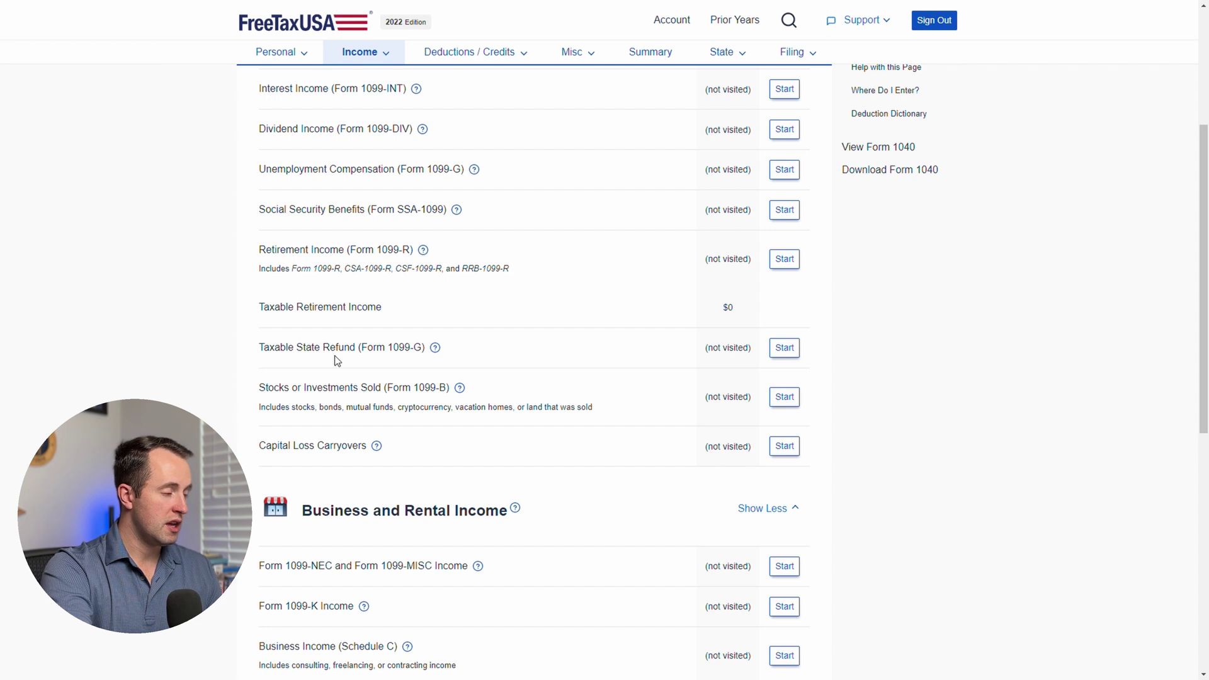
{"action": "scroll", "coordinate": [628, 354], "scroll_direction": "down", "scroll_amount": 2}
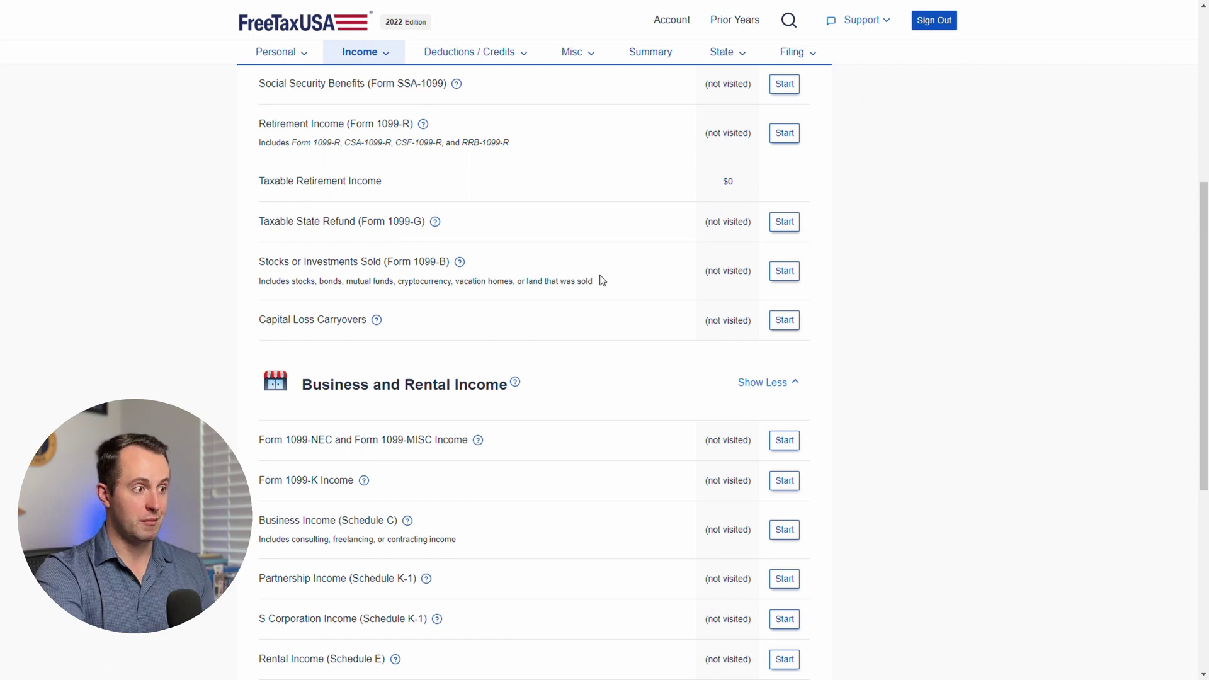
{"action": "scroll", "coordinate": [601, 281], "scroll_direction": "down", "scroll_amount": 2}
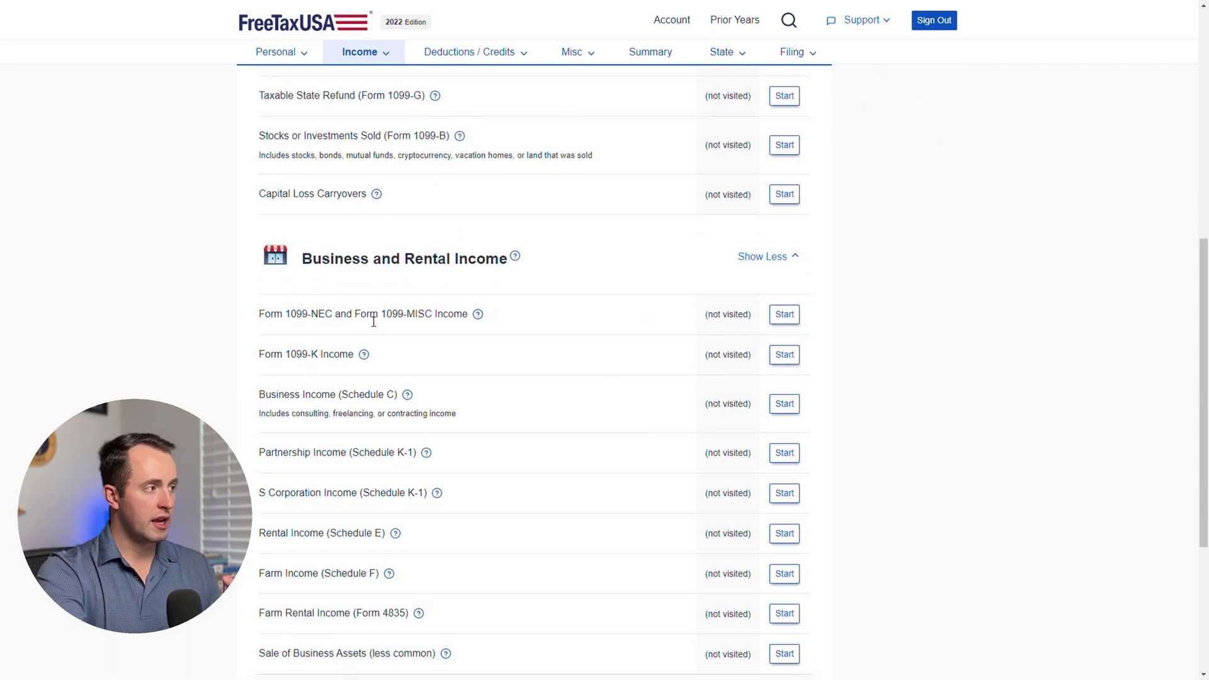
{"action": "scroll", "coordinate": [491, 308], "scroll_direction": "down", "scroll_amount": 1}
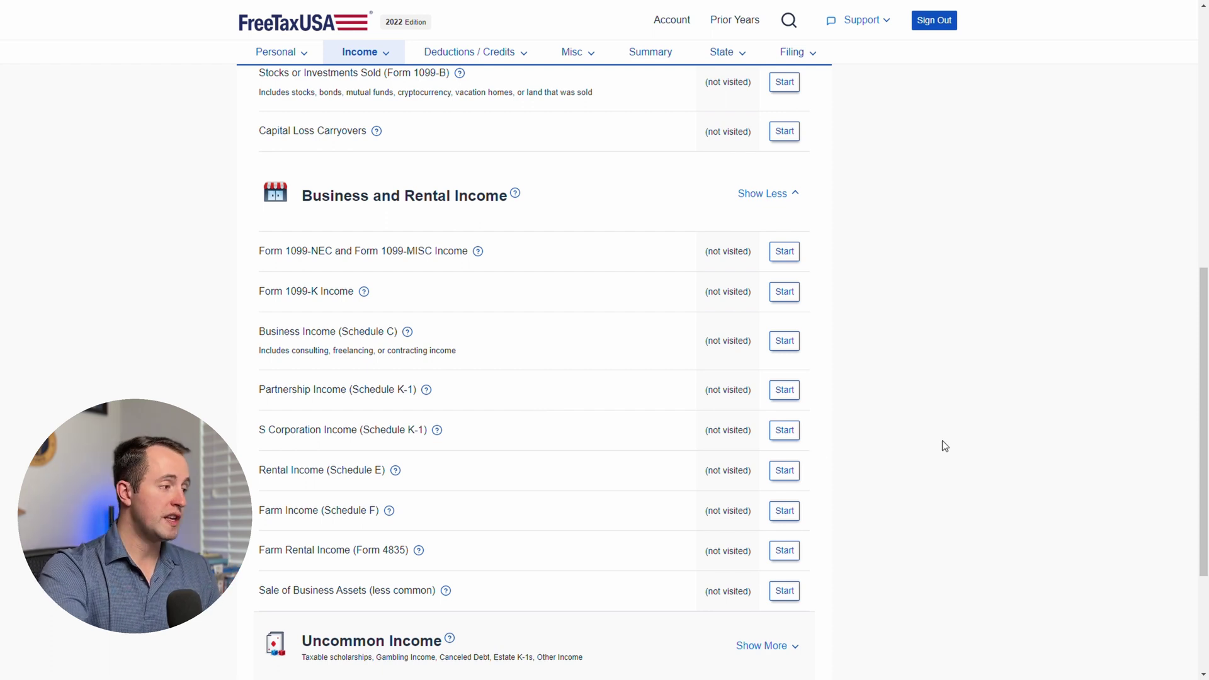
{"action": "scroll", "coordinate": [1011, 375], "scroll_direction": "down", "scroll_amount": 3}
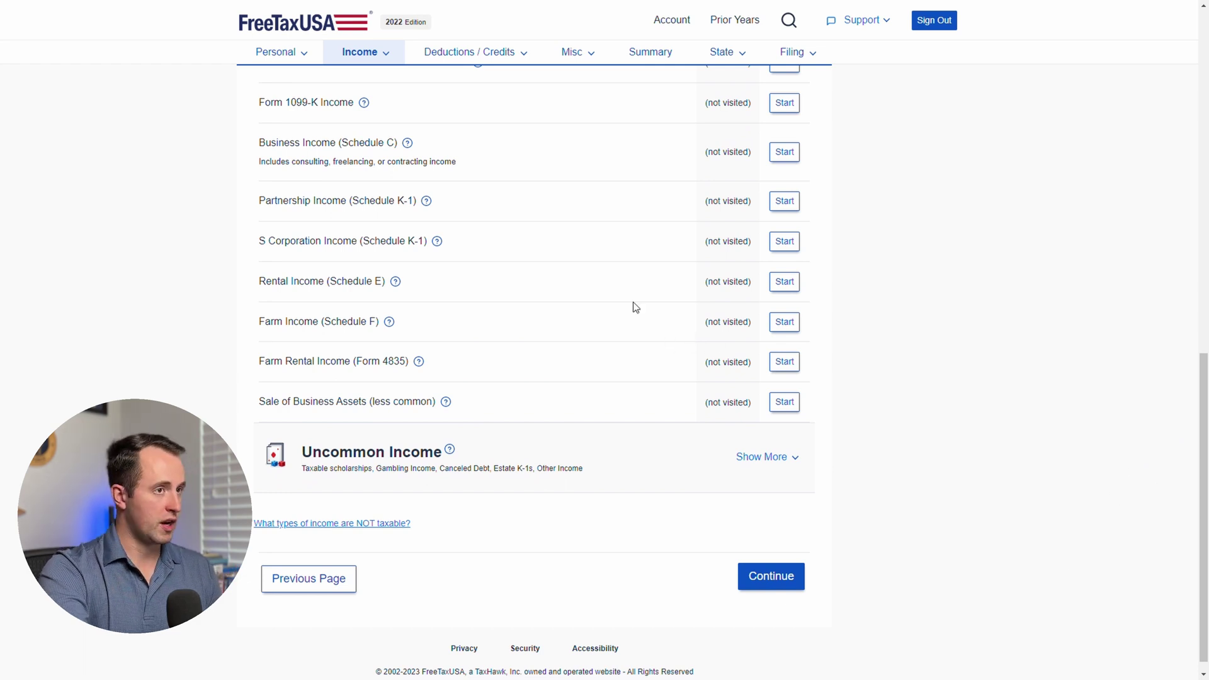
{"action": "left_click", "coordinate": [769, 578]}
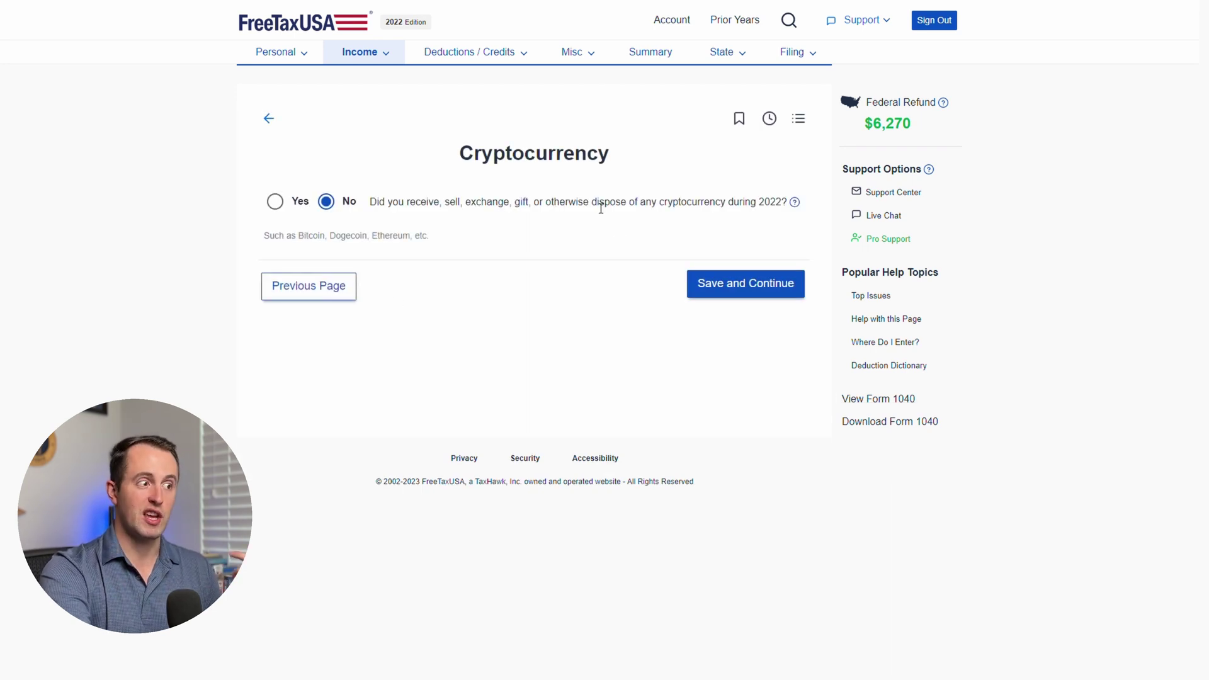
- Save the cryptocurrency question as No and review the 2022 income summary
{"action": "left_click", "coordinate": [736, 300]}
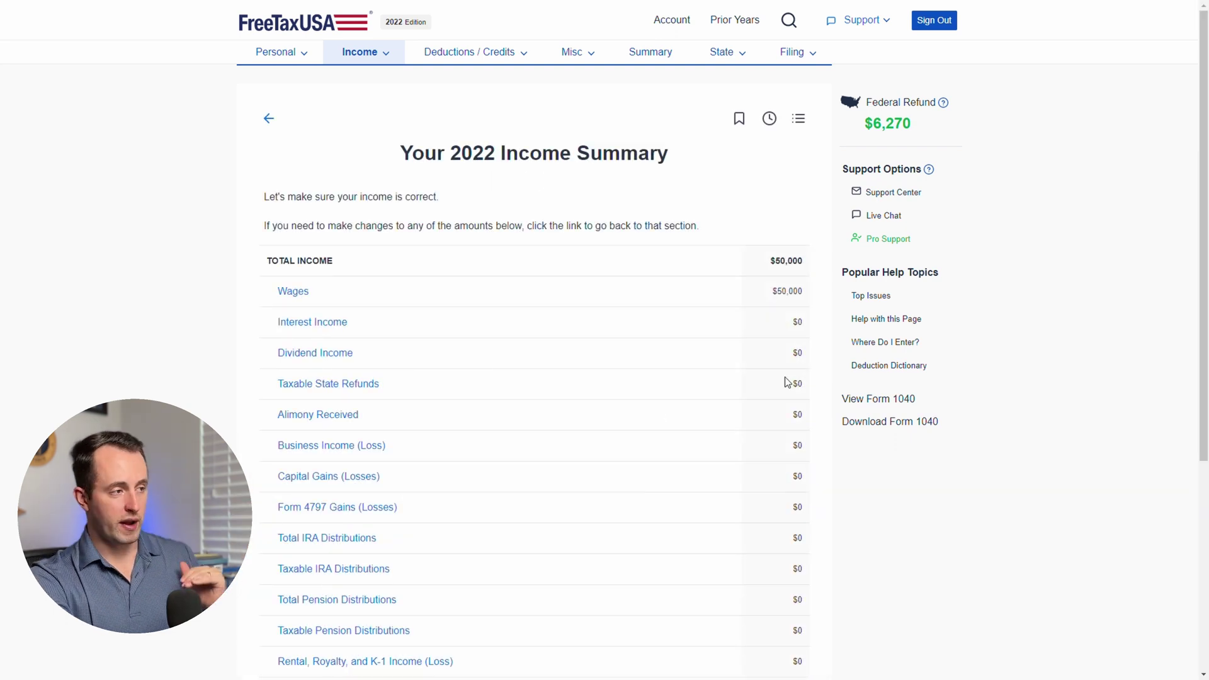
{"action": "scroll", "coordinate": [716, 264], "scroll_direction": "down", "scroll_amount": 3}
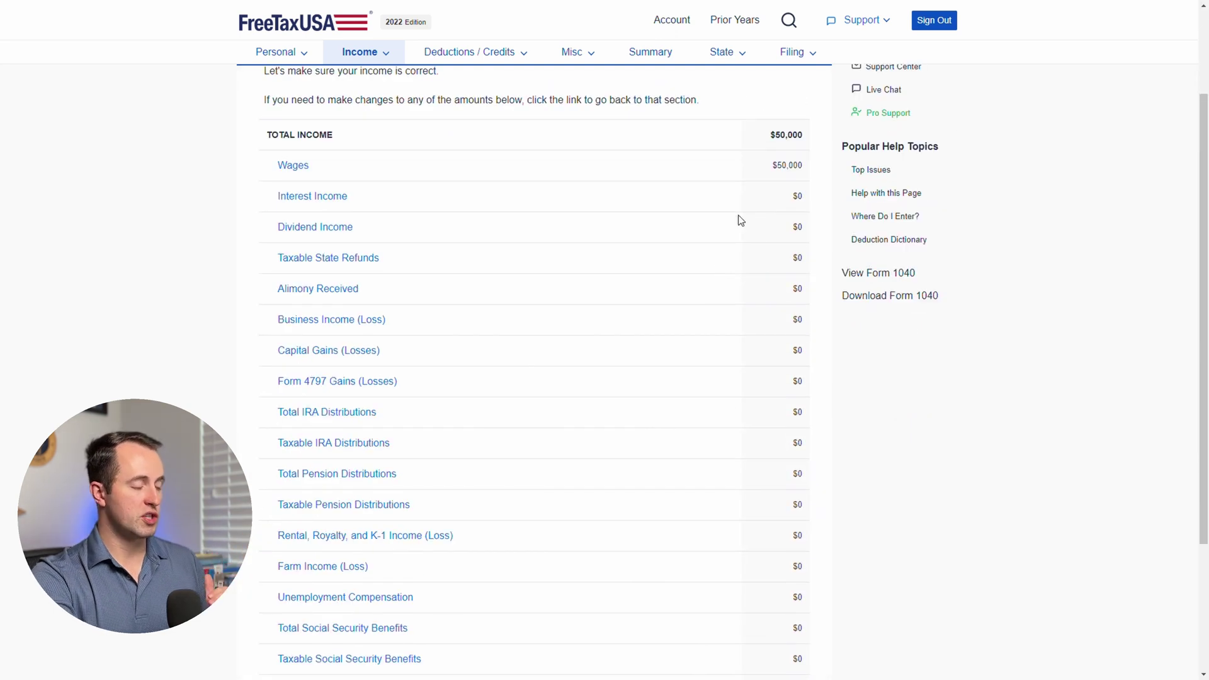
{"action": "scroll", "coordinate": [547, 361], "scroll_direction": "down", "scroll_amount": 3}
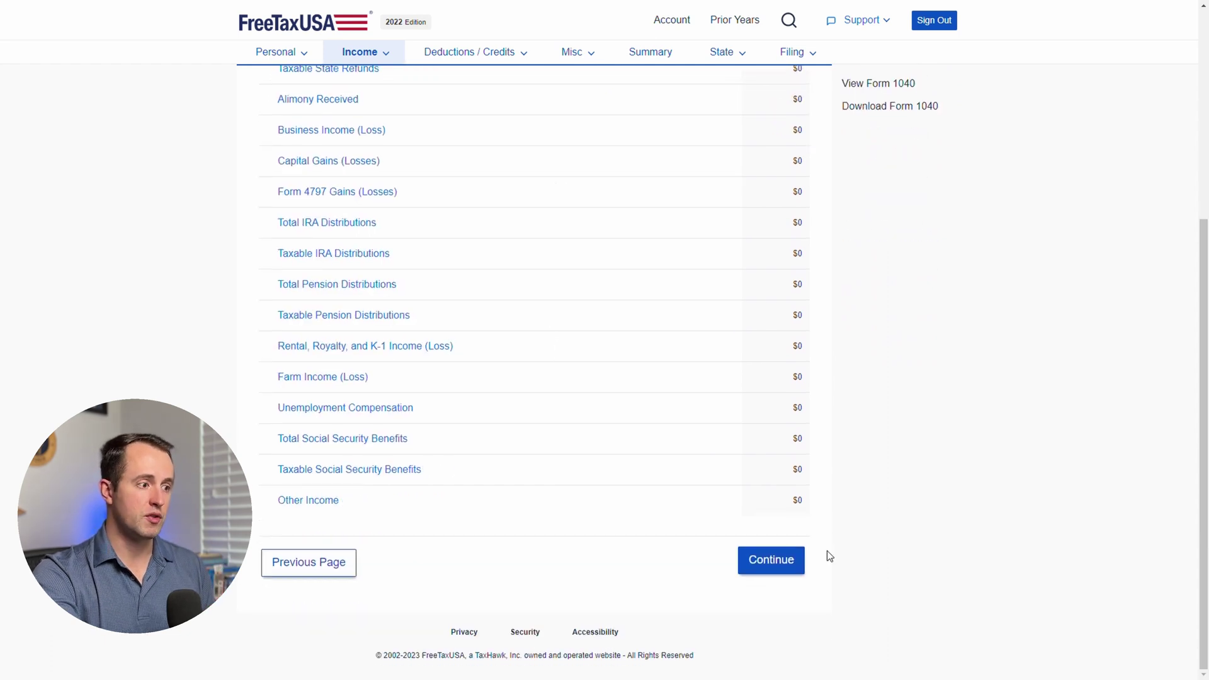
{"action": "scroll", "coordinate": [781, 478], "scroll_direction": "up", "scroll_amount": 4}
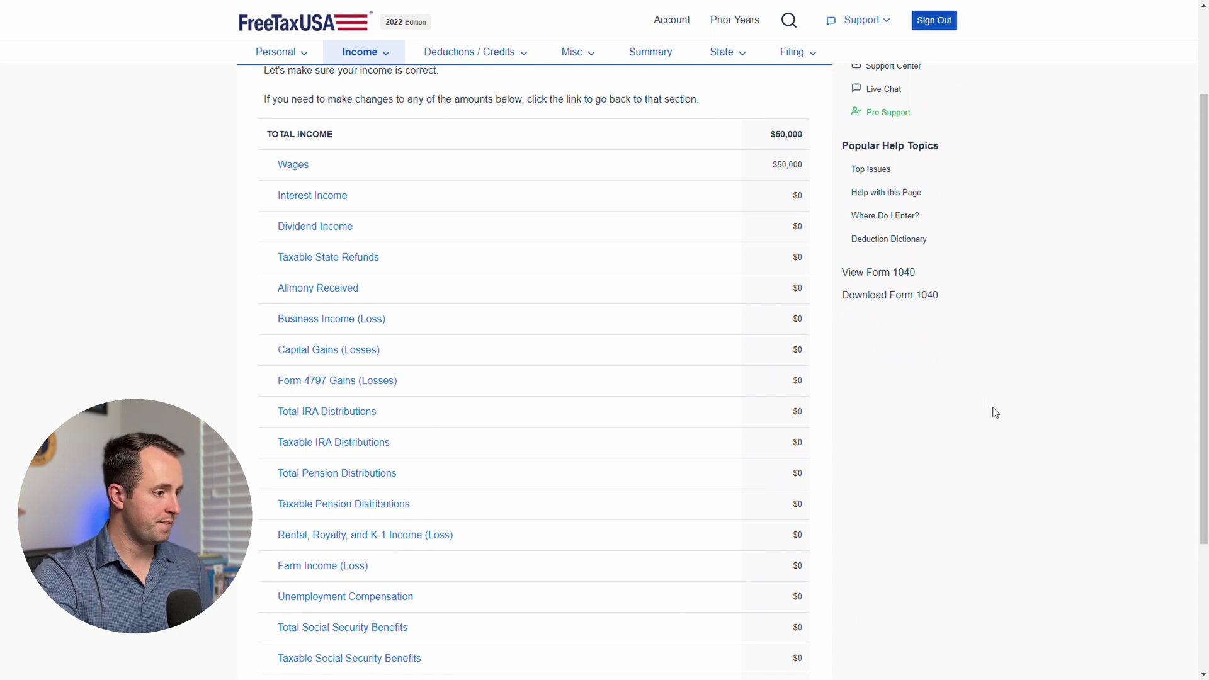
{"action": "scroll", "coordinate": [992, 415], "scroll_direction": "down", "scroll_amount": 3}
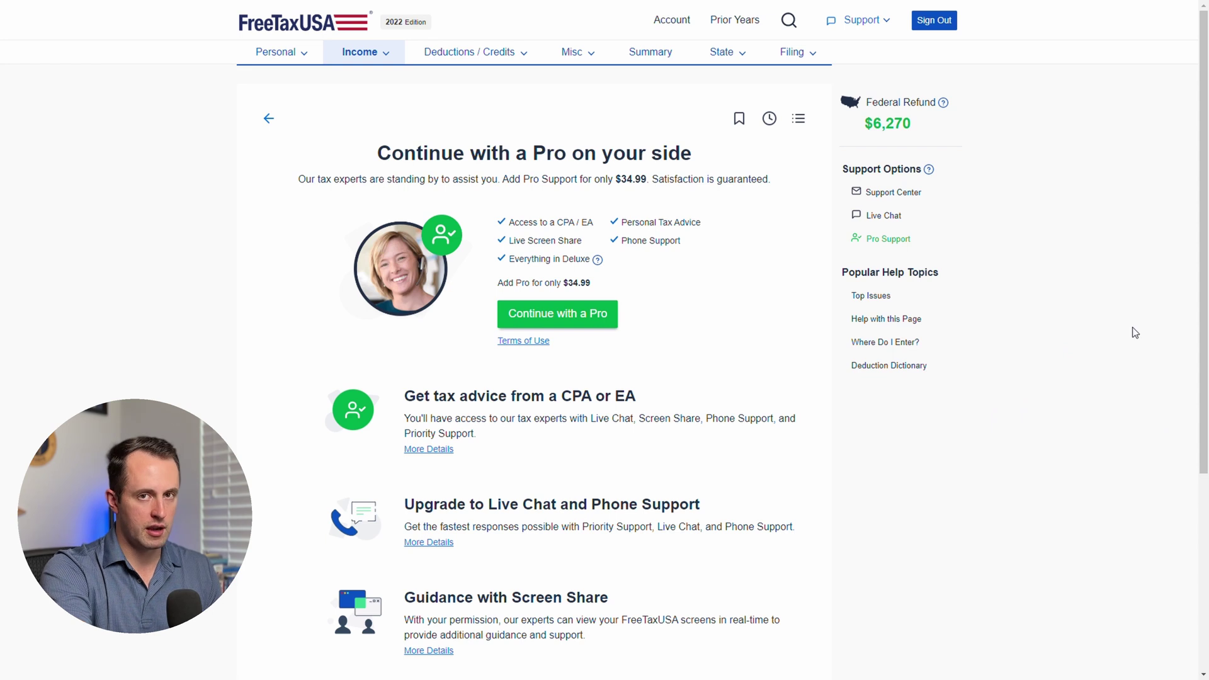
- Skip the Pro Support offer and continue to the deductions section
{"action": "scroll", "coordinate": [1134, 353], "scroll_direction": "down", "scroll_amount": 4}
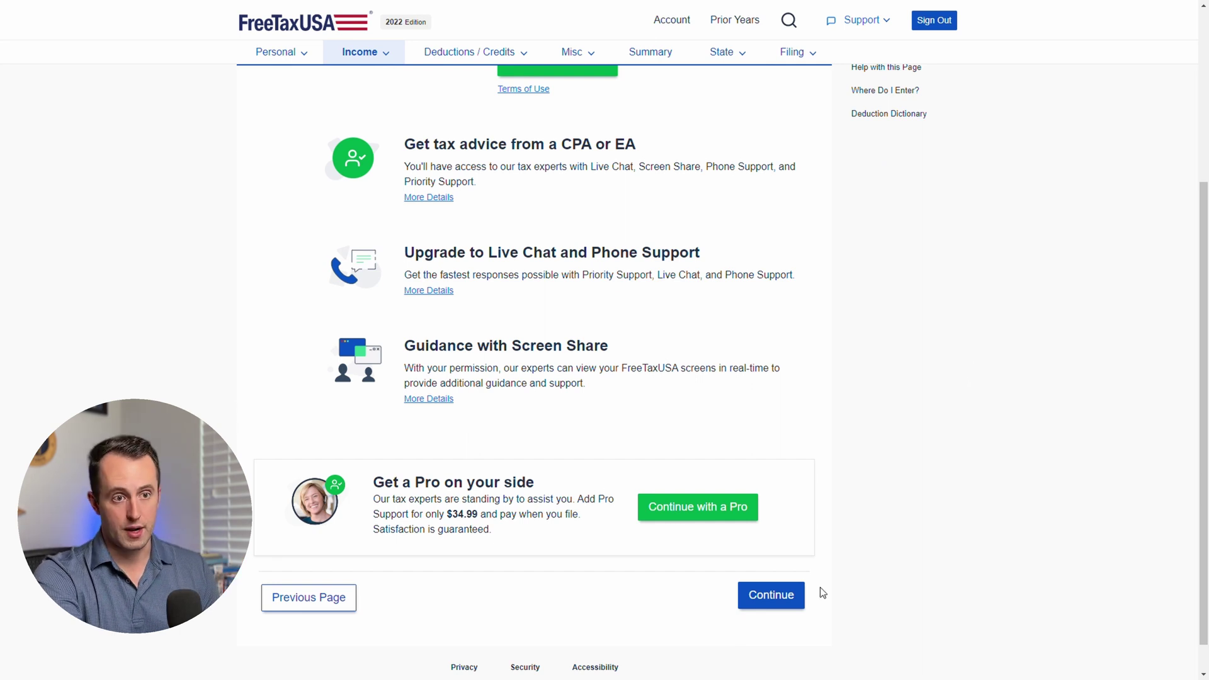
{"action": "left_click", "coordinate": [775, 595]}
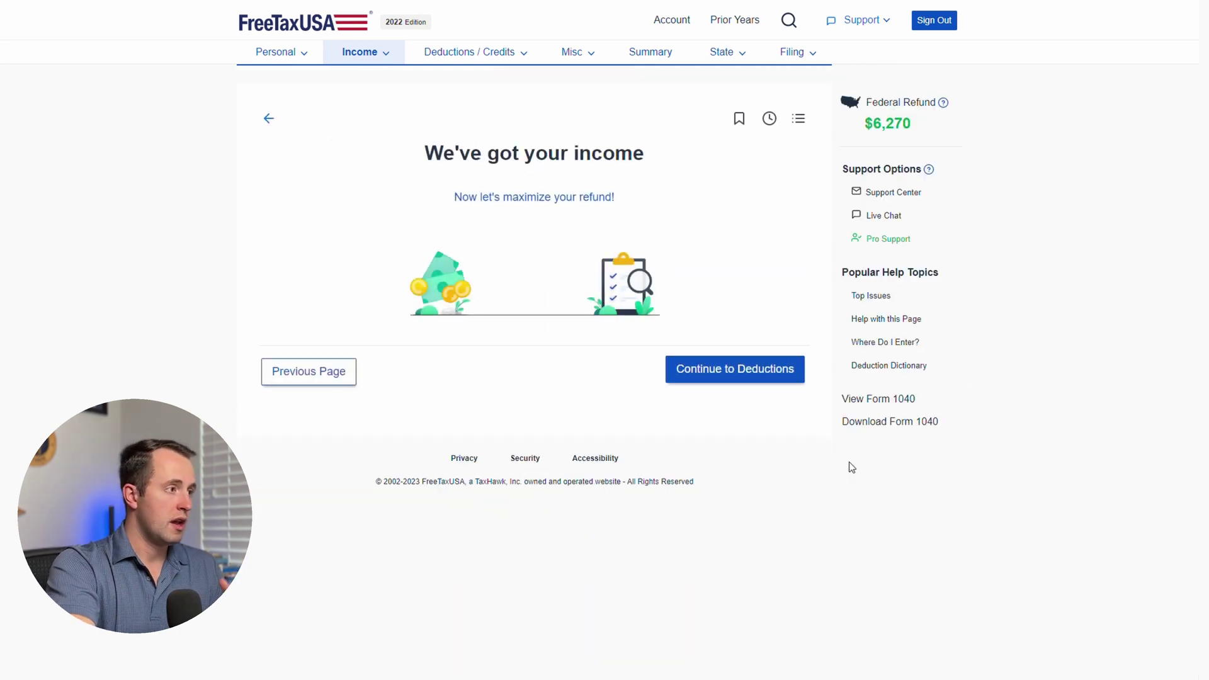
{"action": "left_click", "coordinate": [724, 372]}
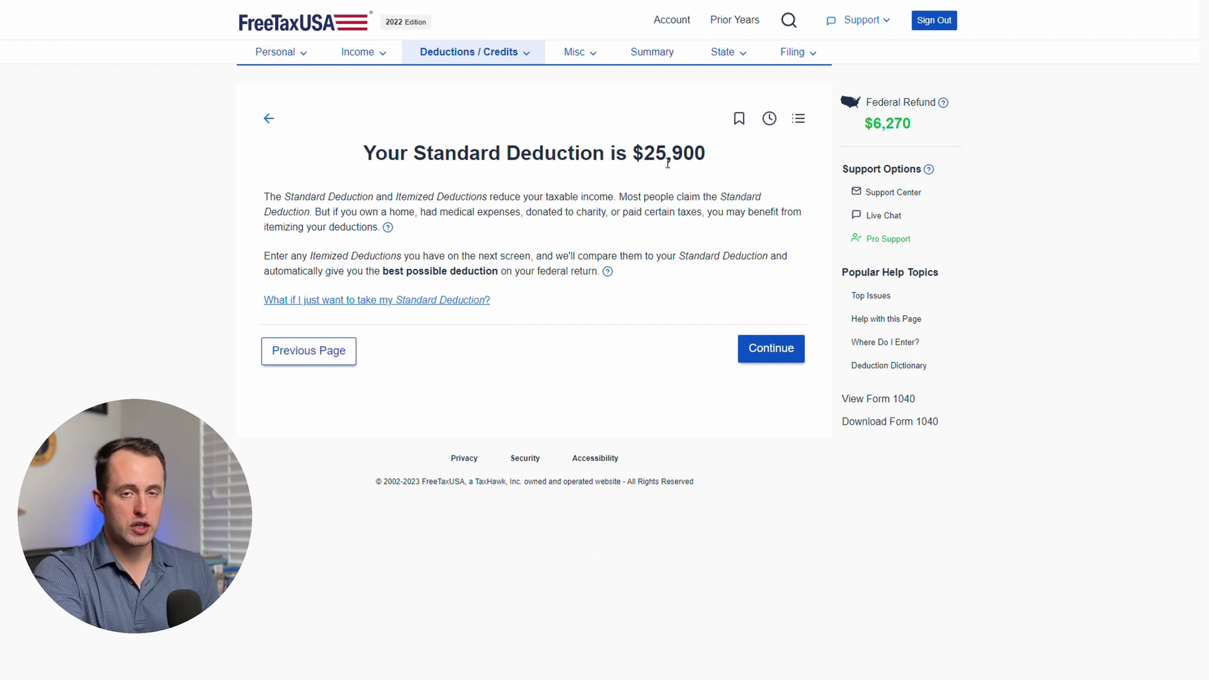
- Proceed past the Standard Deduction information and skip entering any itemized deductions
{"action": "left_click", "coordinate": [773, 350]}
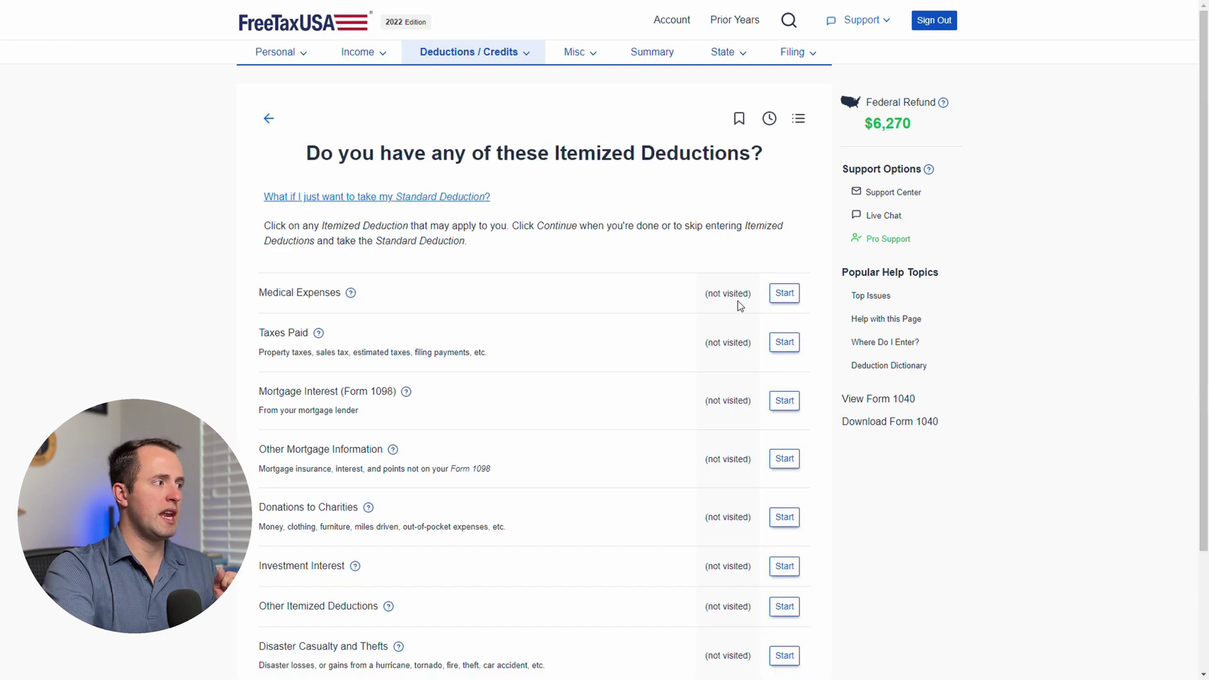
{"action": "scroll", "coordinate": [529, 327], "scroll_direction": "down", "scroll_amount": 2}
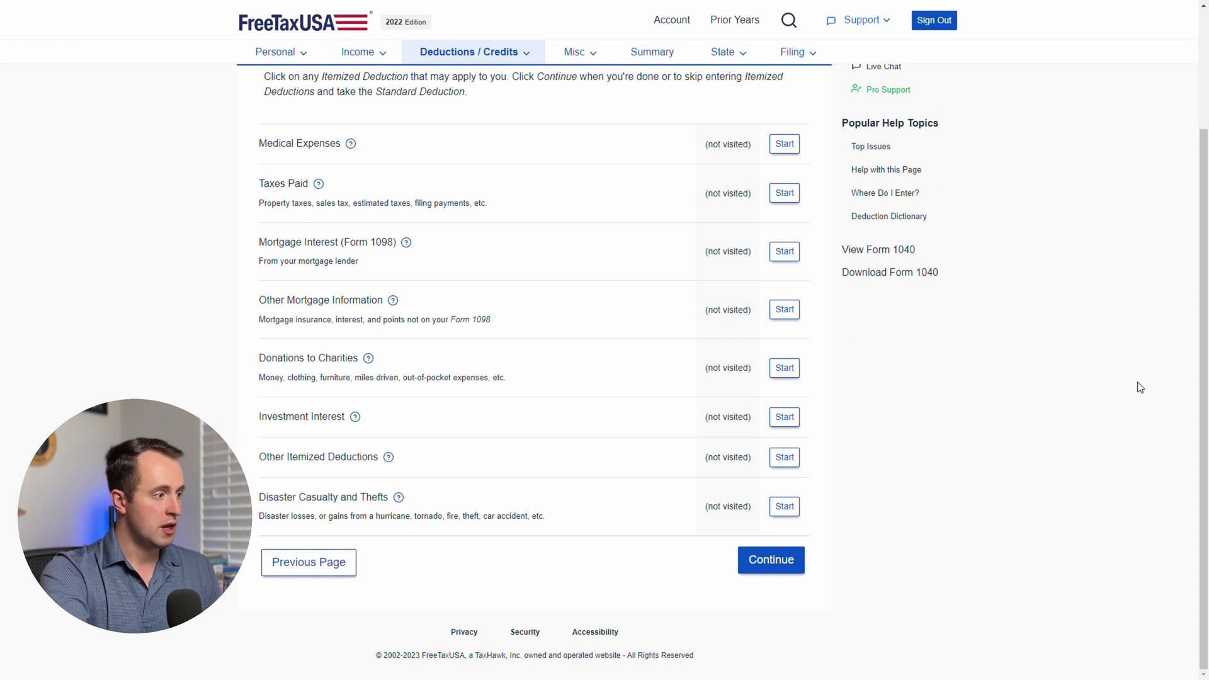
{"action": "left_click", "coordinate": [769, 560]}
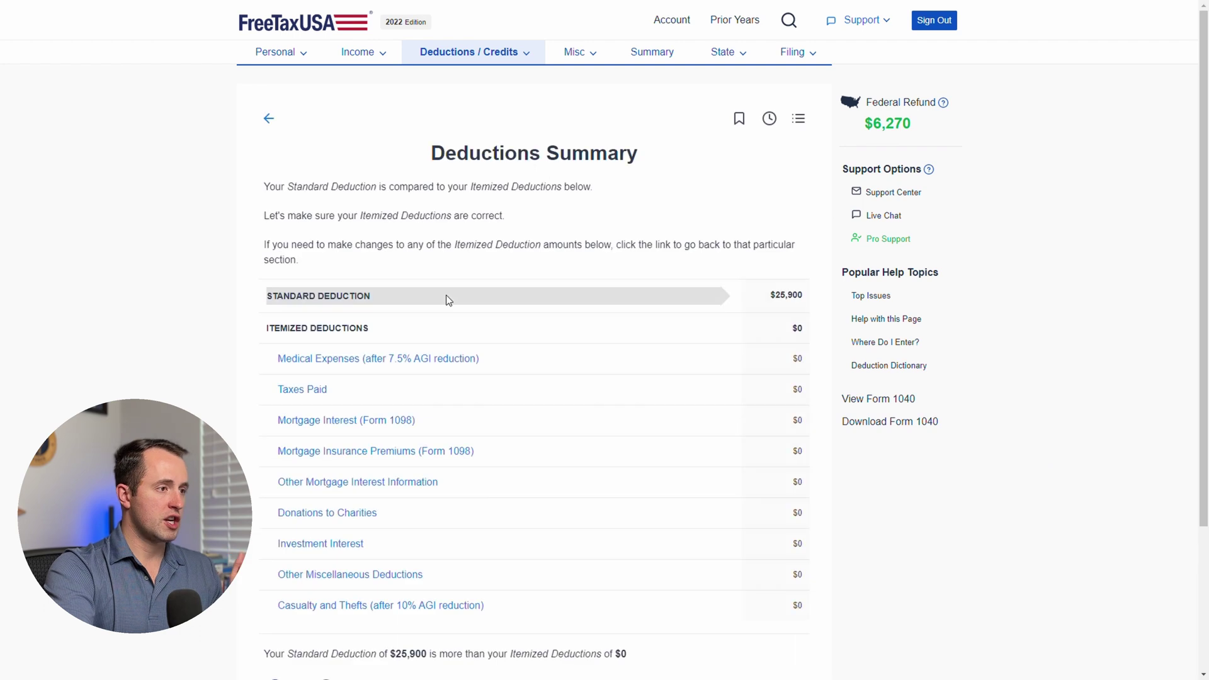
- Keep the Standard Deduction on the deductions summary and save No for Marketplace health insurance (Form 1095-A)
{"action": "scroll", "coordinate": [594, 248], "scroll_direction": "down", "scroll_amount": 2}
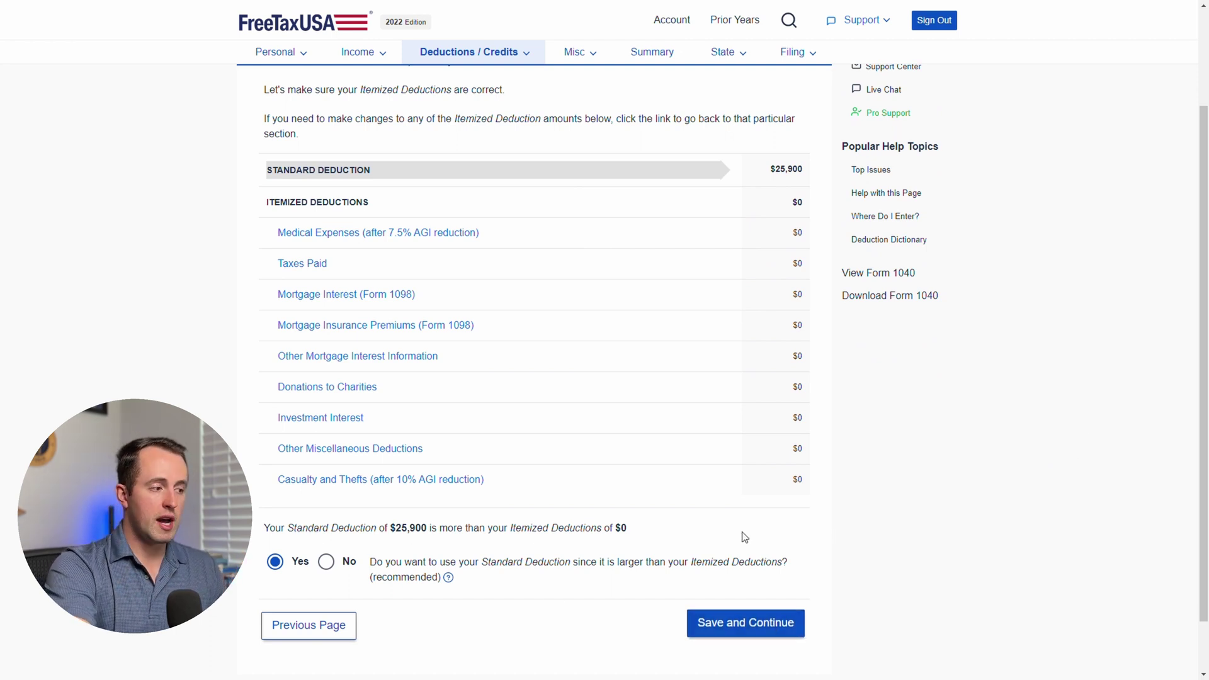
{"action": "scroll", "coordinate": [712, 537], "scroll_direction": "down", "scroll_amount": 1}
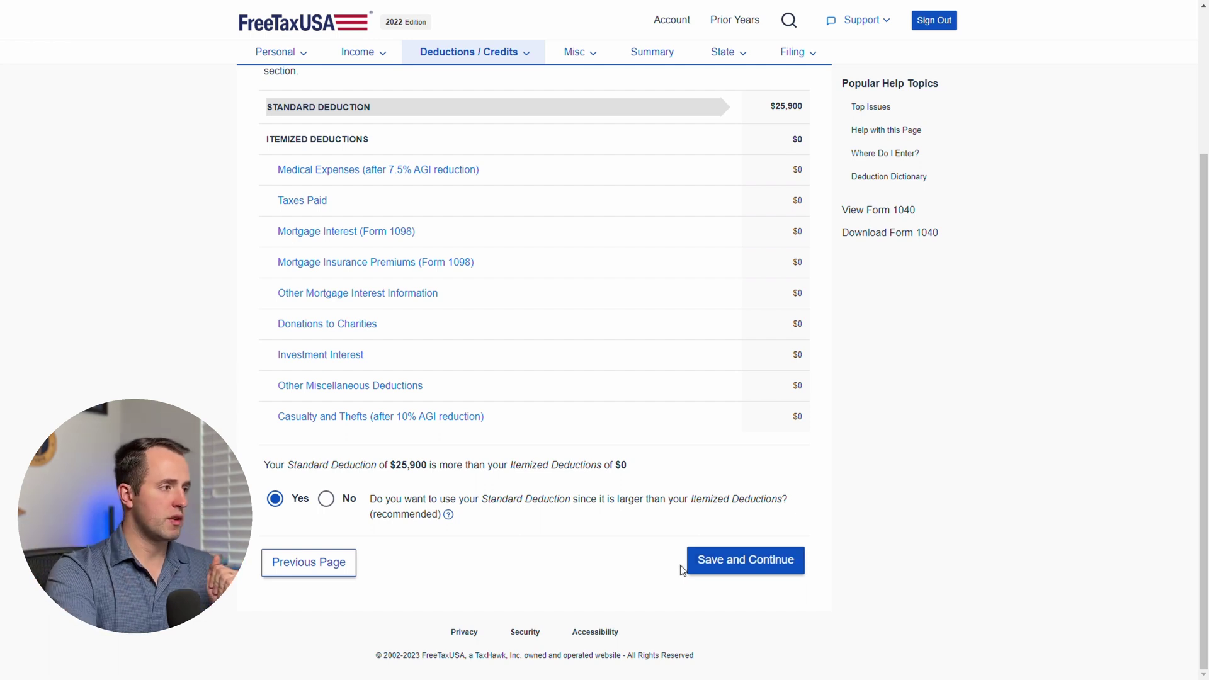
{"action": "left_click", "coordinate": [724, 560]}
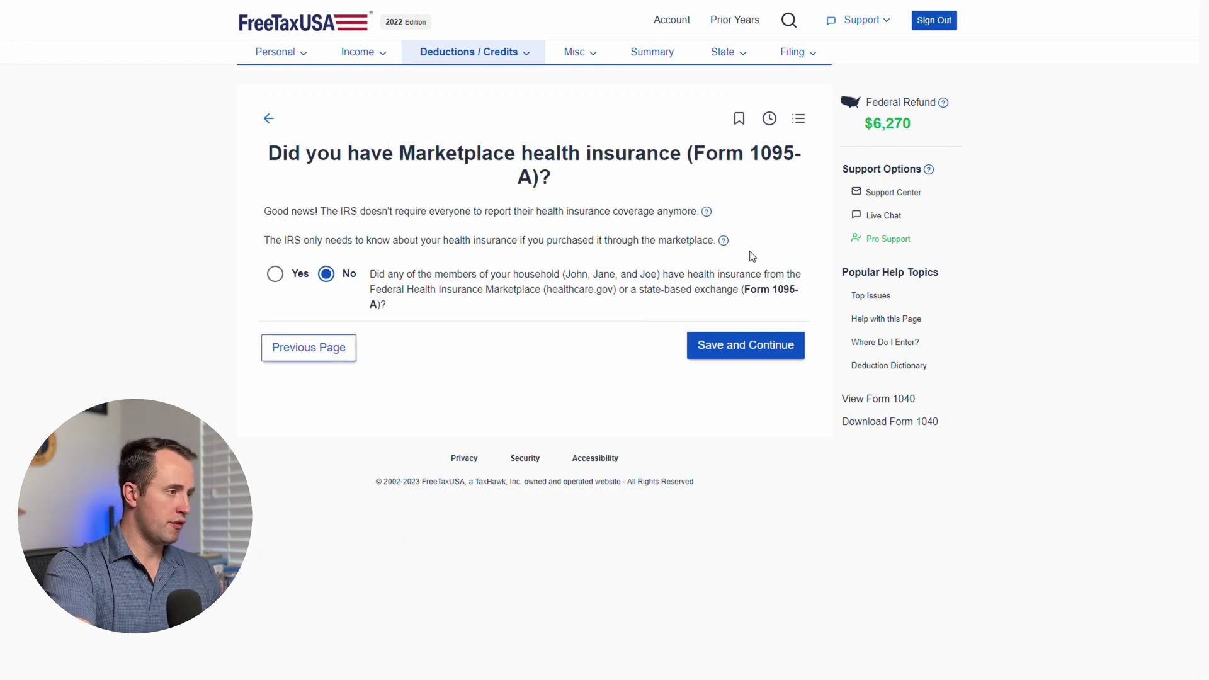
{"action": "left_click", "coordinate": [751, 350]}
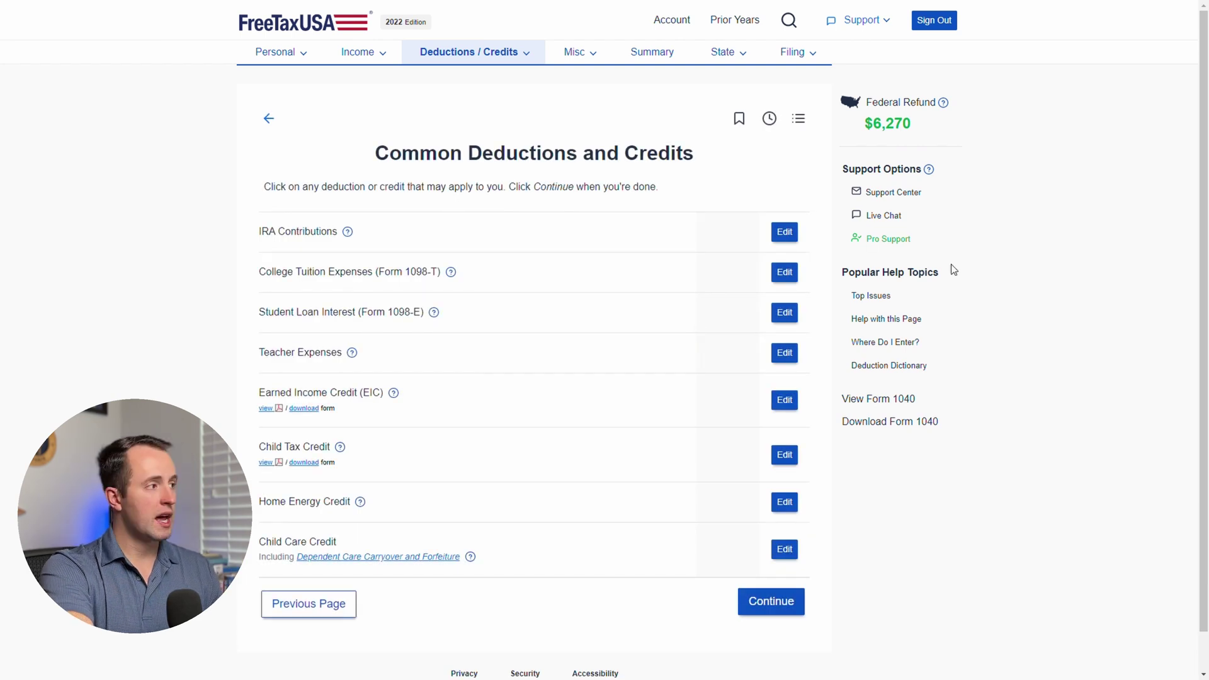
- Review the common deductions and credits and read the help topic on Earned Income Credit eligibility
{"action": "scroll", "coordinate": [1002, 302], "scroll_direction": "down", "scroll_amount": 1}
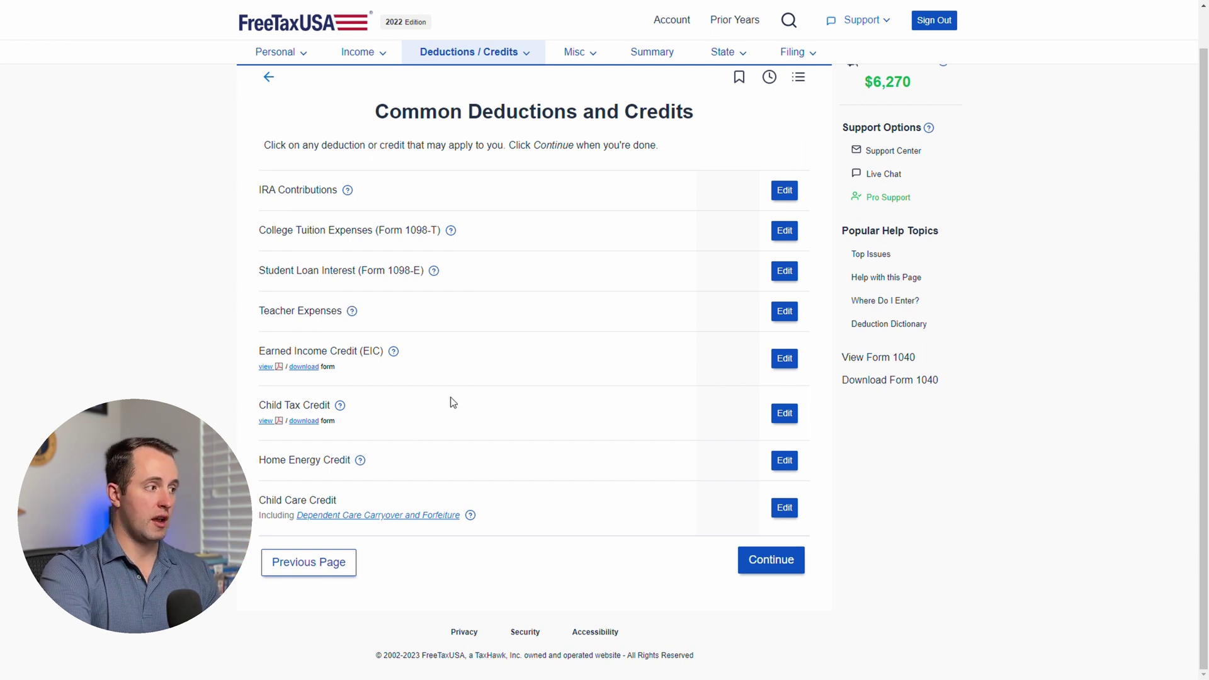
{"action": "left_click", "coordinate": [394, 352]}
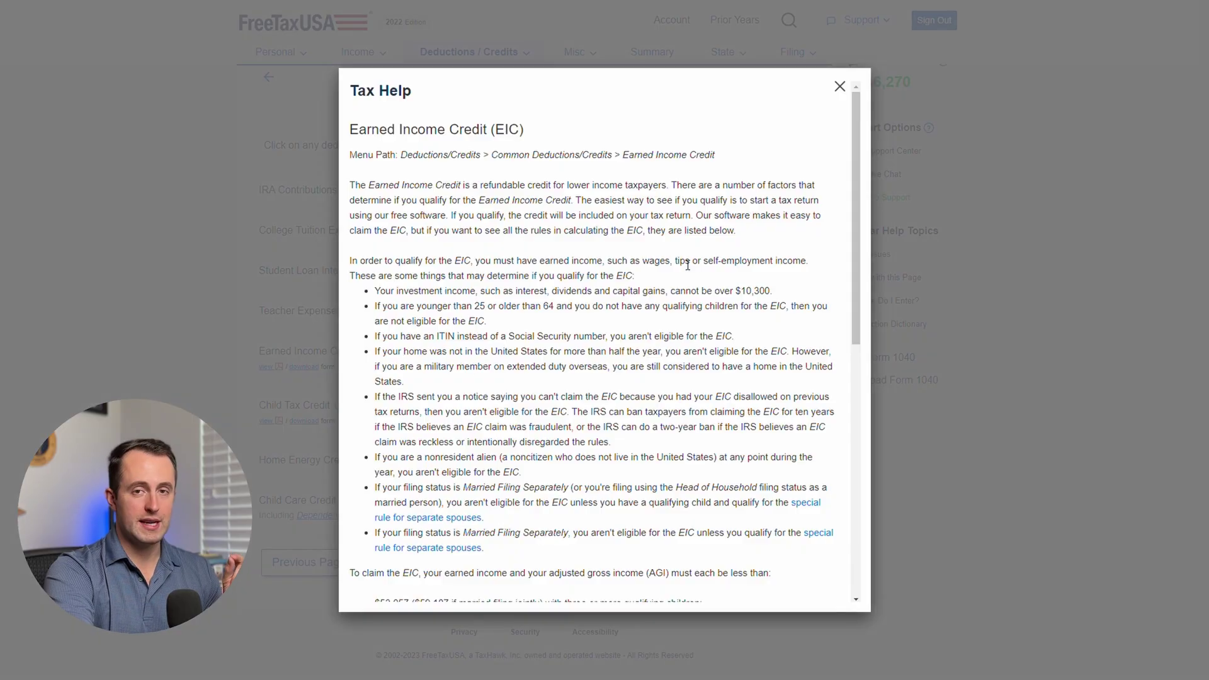
{"action": "scroll", "coordinate": [687, 265], "scroll_direction": "down", "scroll_amount": 1}
{"action": "scroll", "coordinate": [687, 265], "scroll_direction": "down", "scroll_amount": 7}
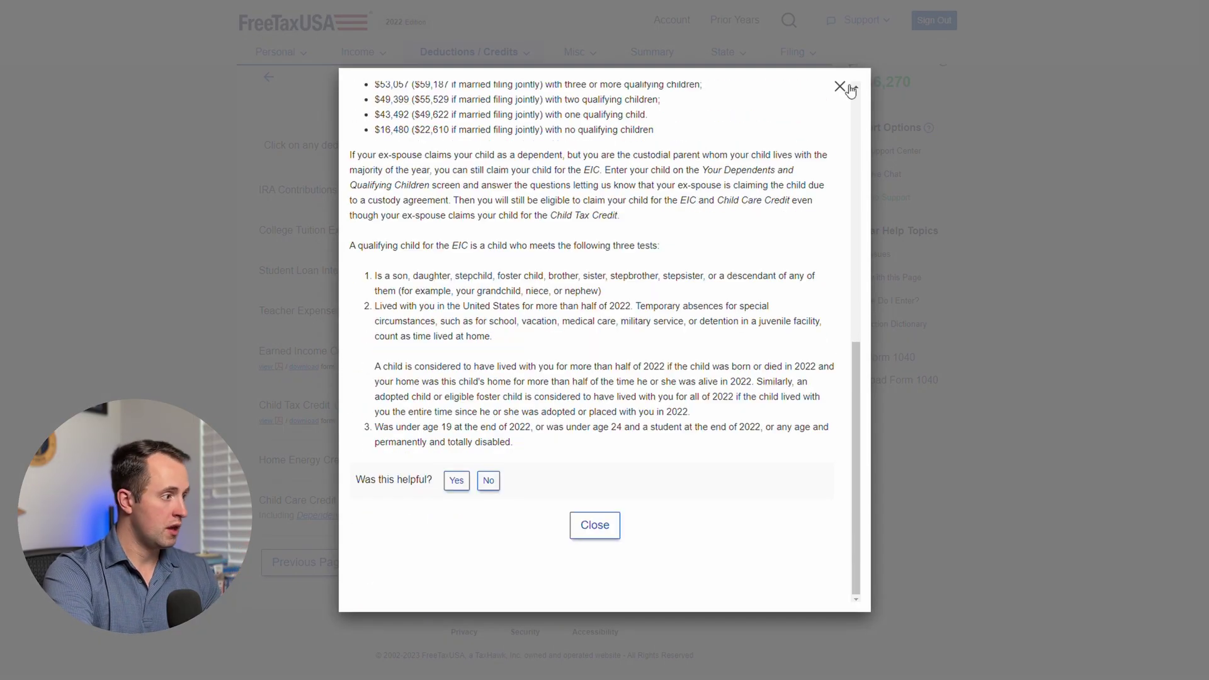
{"action": "left_click", "coordinate": [841, 88]}
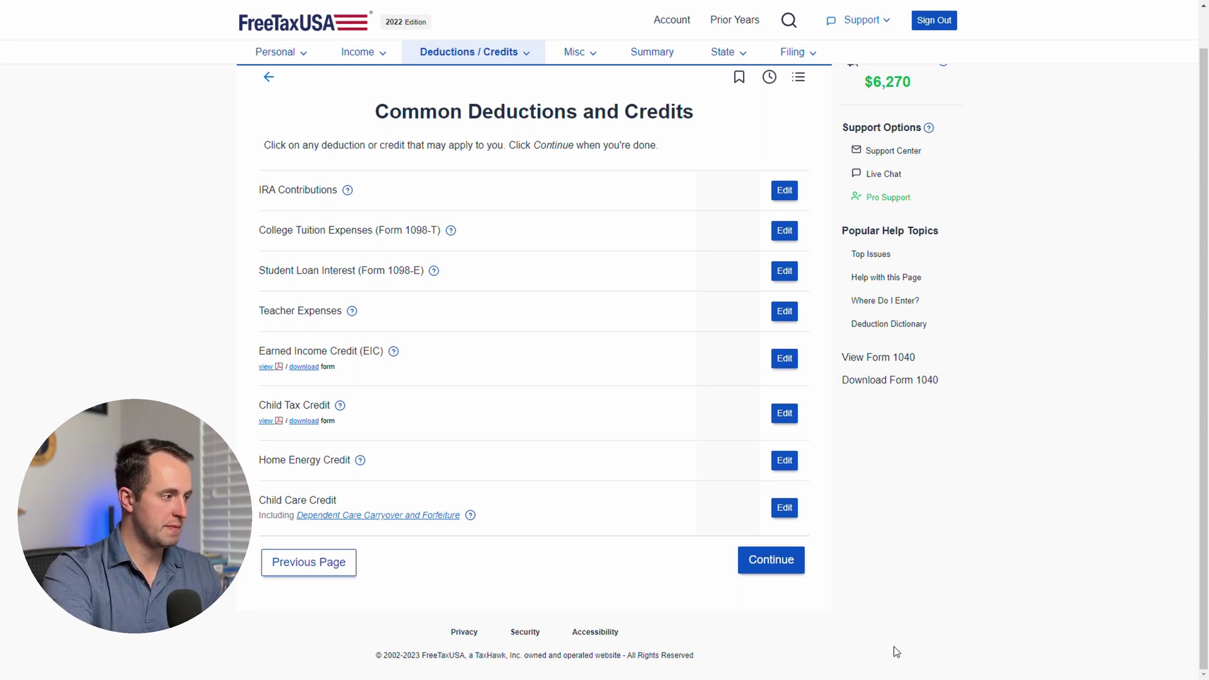
- Proceed to the other deductions and credits, review the list, and continue without adding any
{"action": "left_click", "coordinate": [785, 577]}
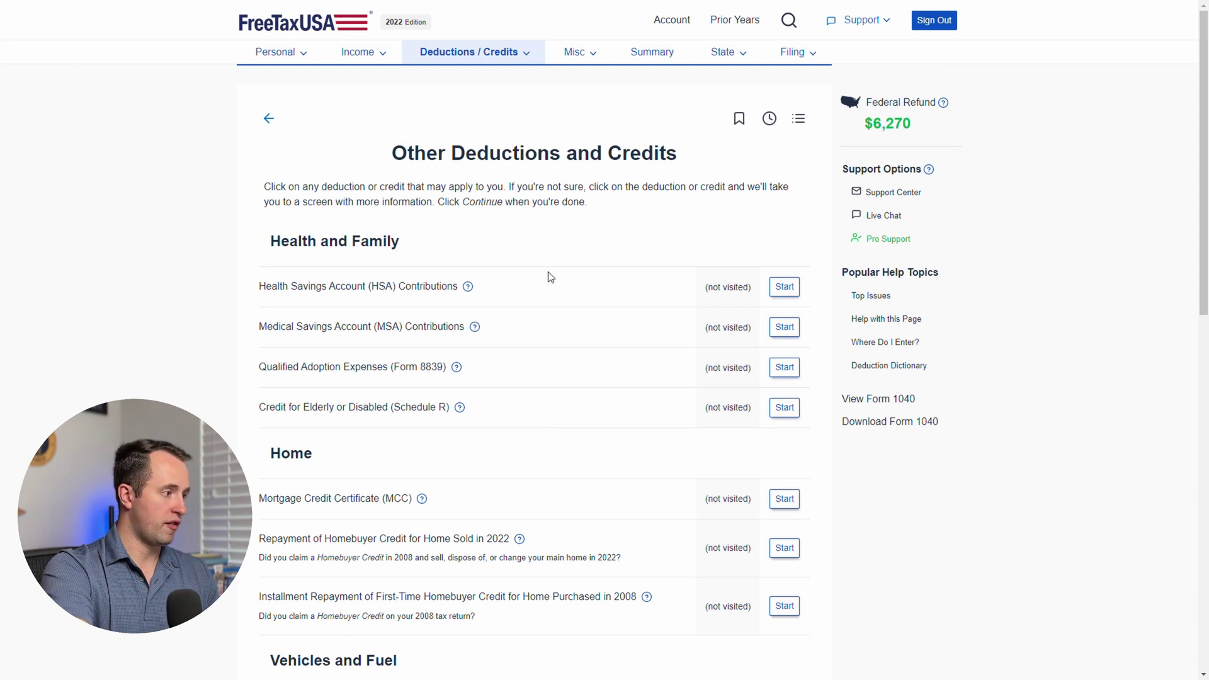
{"action": "scroll", "coordinate": [378, 290], "scroll_direction": "down", "scroll_amount": 1}
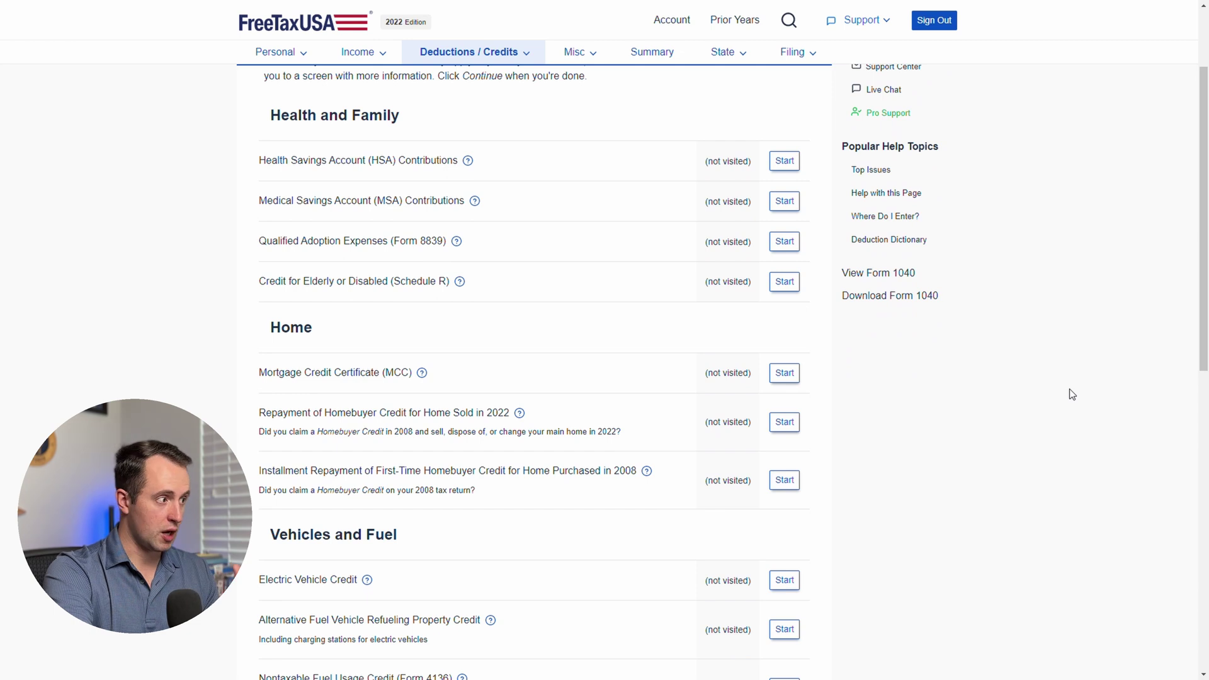
{"action": "scroll", "coordinate": [1068, 403], "scroll_direction": "down", "scroll_amount": 4}
{"action": "scroll", "coordinate": [376, 264], "scroll_direction": "down", "scroll_amount": 6}
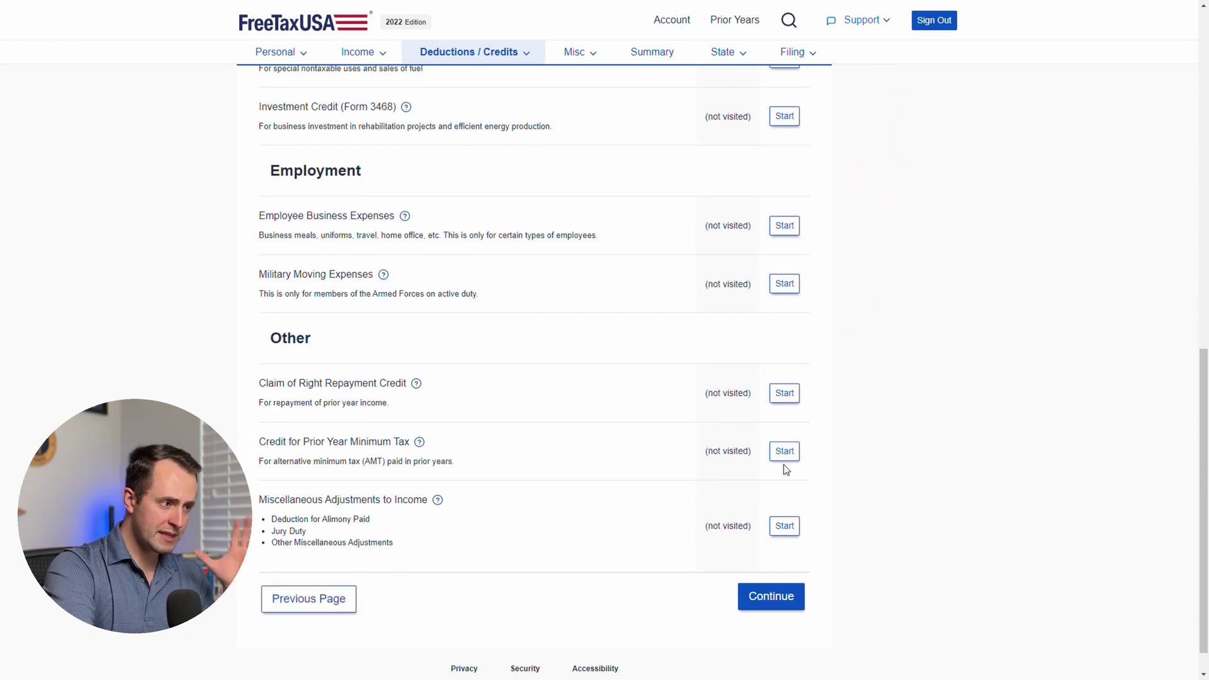
{"action": "left_click", "coordinate": [796, 611]}
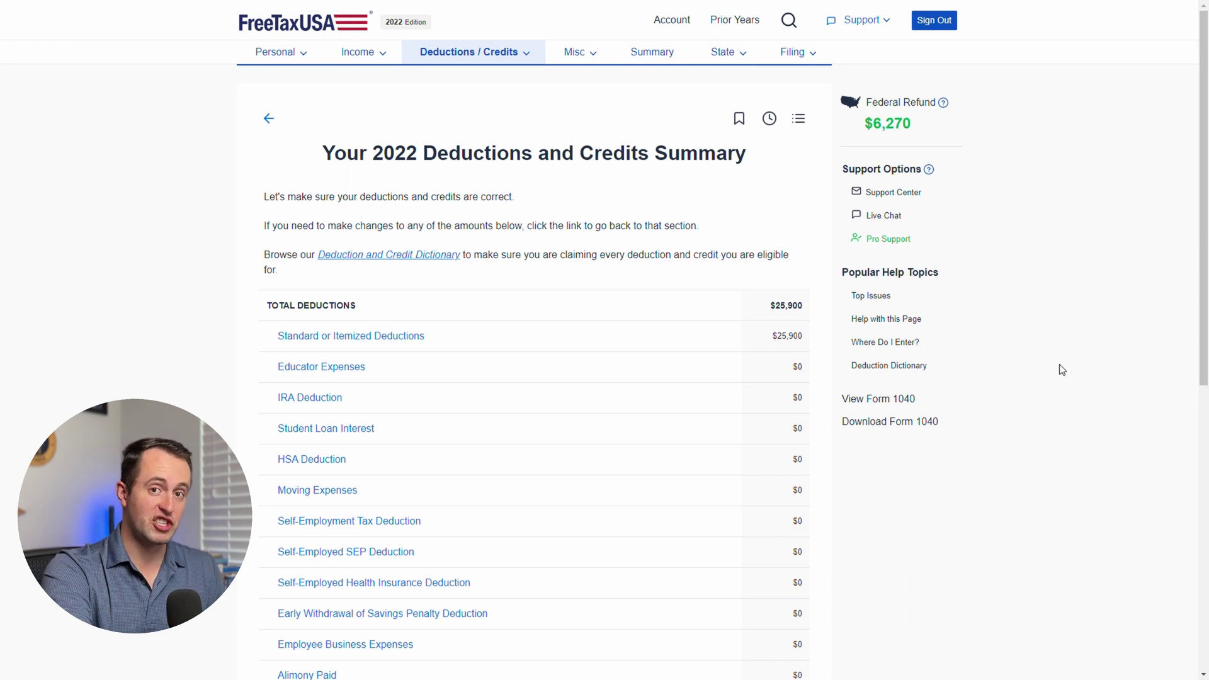
- Review the 2022 deductions and credits summary and continue to the miscellaneous section without adding Pro Support
{"action": "scroll", "coordinate": [1045, 428], "scroll_direction": "down", "scroll_amount": 8}
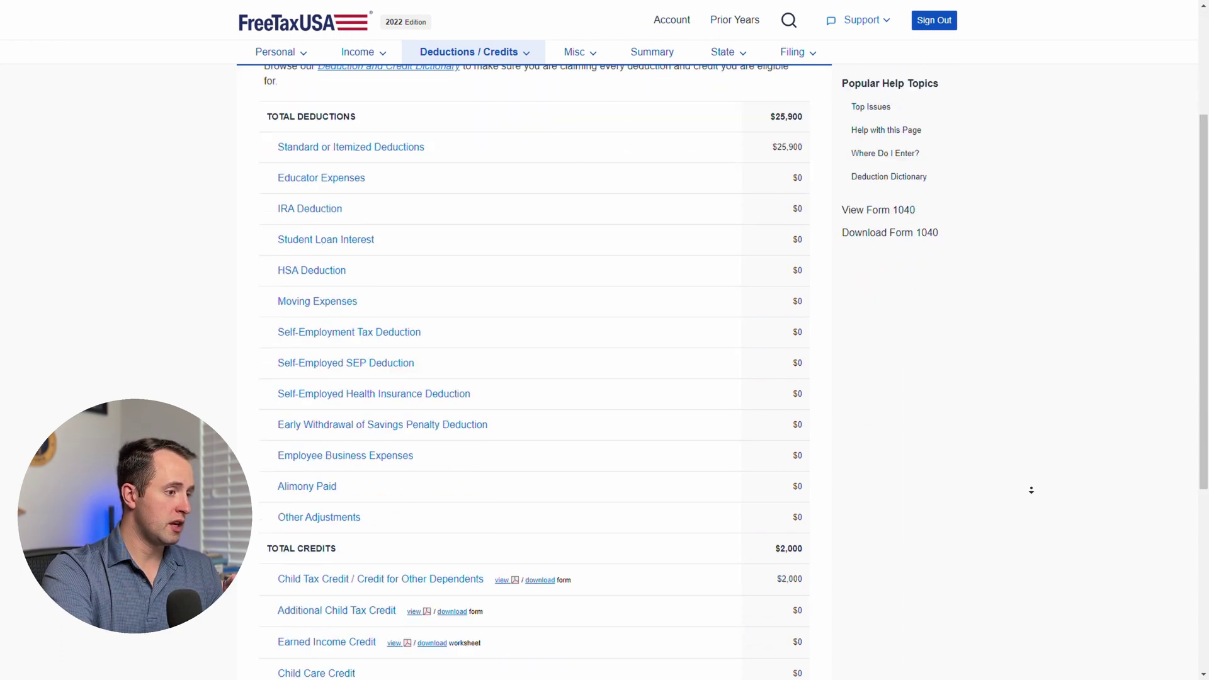
{"action": "left_click", "coordinate": [772, 560]}
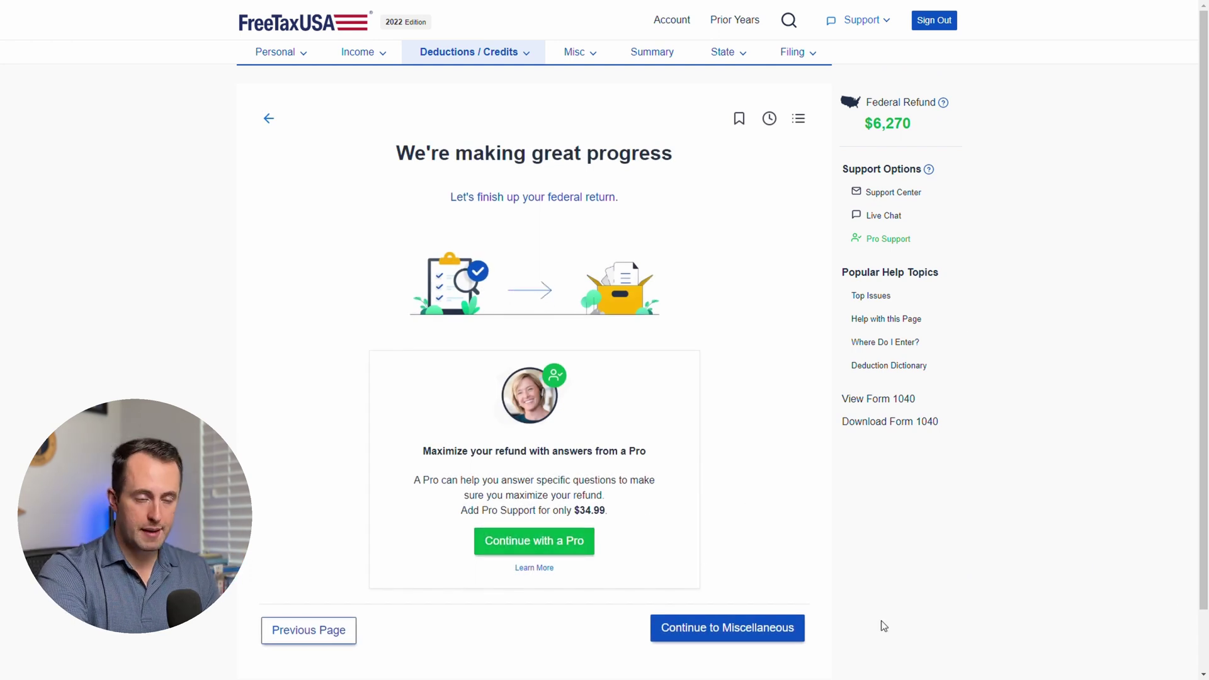
{"action": "left_click", "coordinate": [781, 628]}
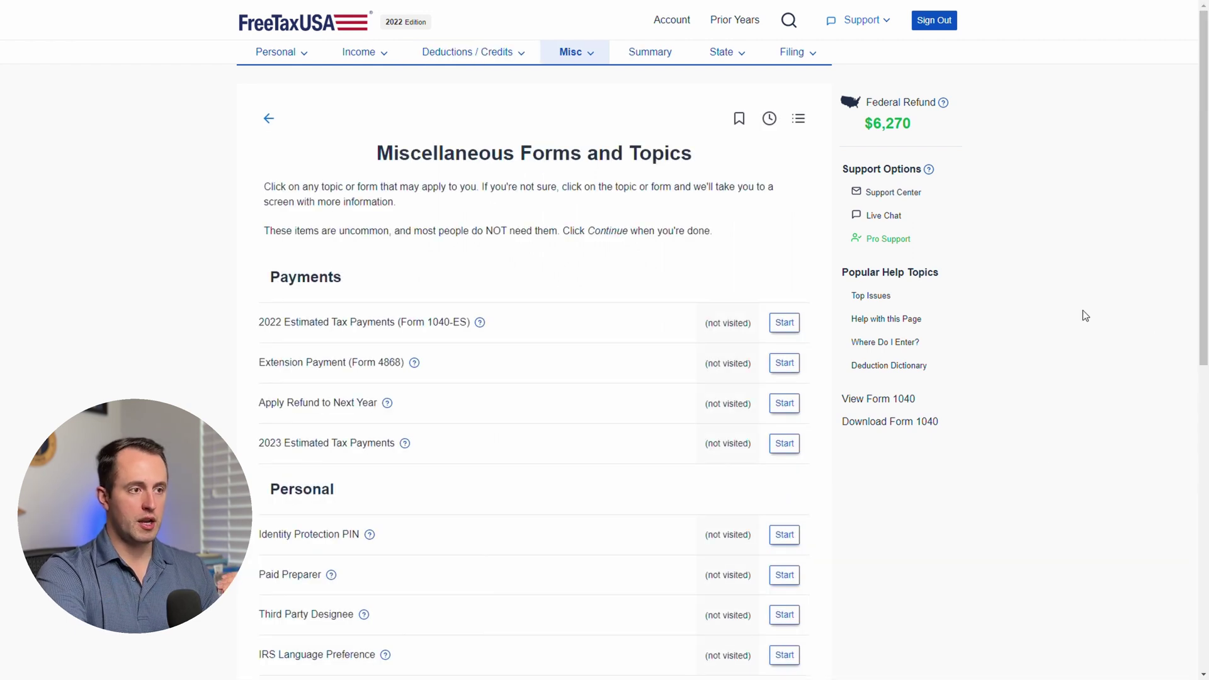
- Review the miscellaneous forms and topics and continue without starting any of them
{"action": "scroll", "coordinate": [1092, 350], "scroll_direction": "down", "scroll_amount": 1}
{"action": "scroll", "coordinate": [1092, 351], "scroll_direction": "down", "scroll_amount": 2}
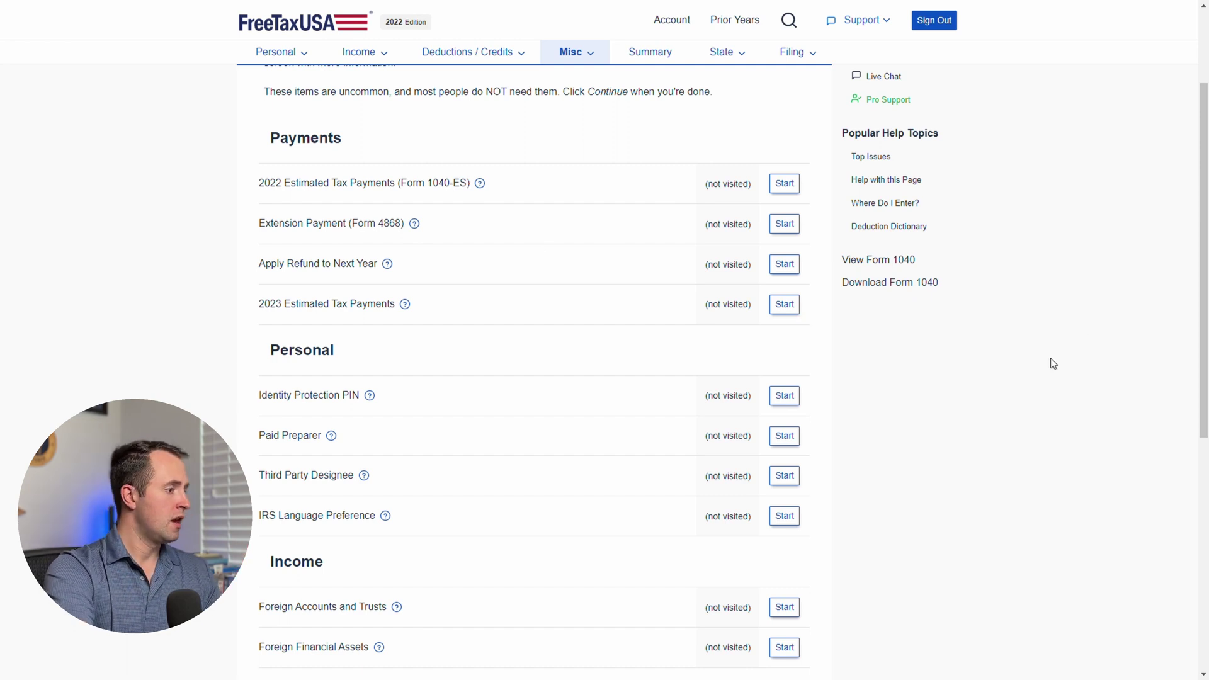
{"action": "scroll", "coordinate": [1054, 363], "scroll_direction": "down", "scroll_amount": 3}
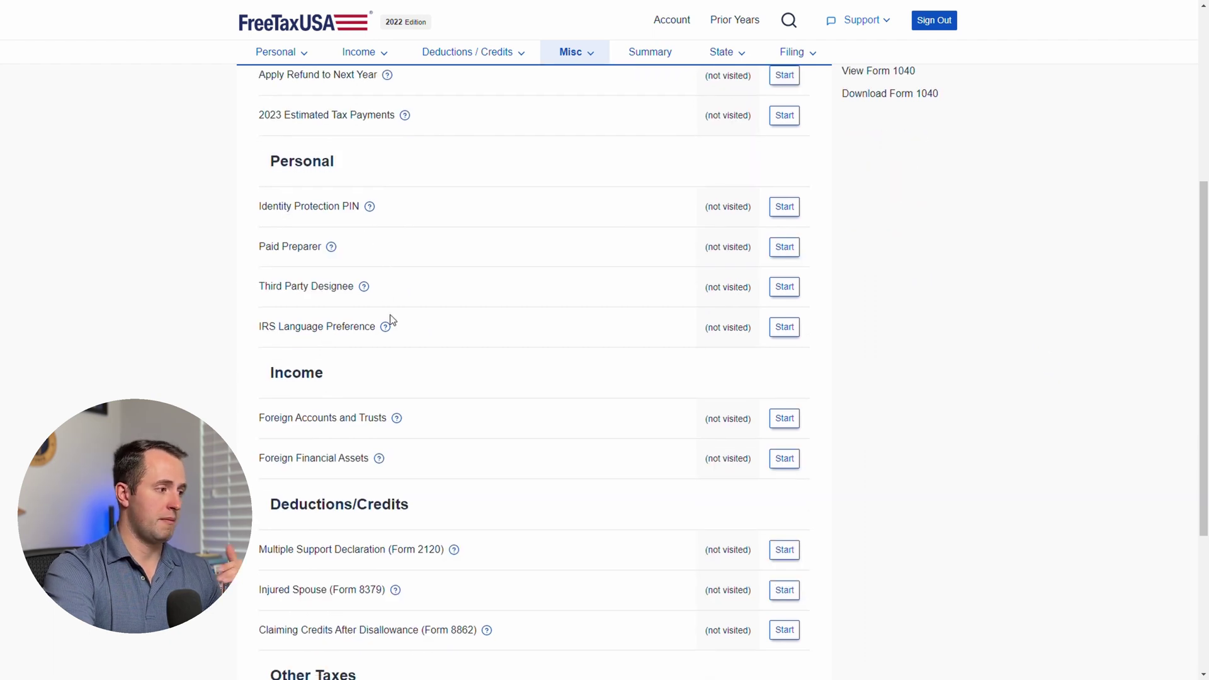
{"action": "scroll", "coordinate": [390, 321], "scroll_direction": "down", "scroll_amount": 4}
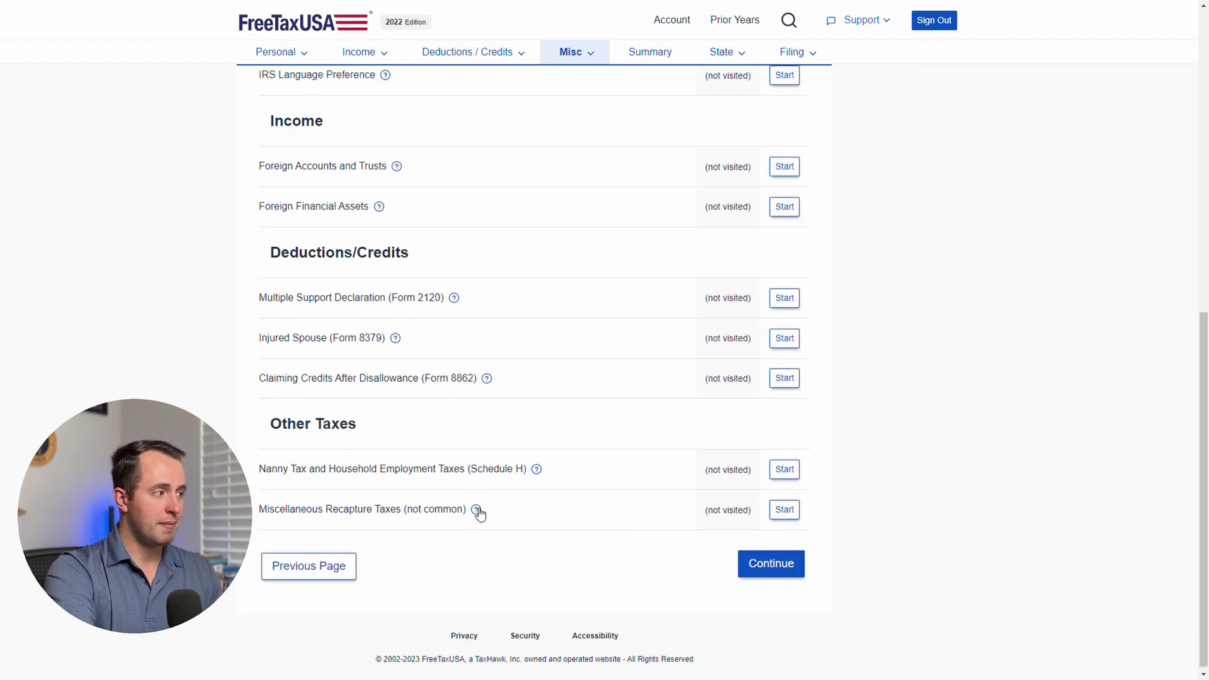
{"action": "left_click", "coordinate": [779, 567]}
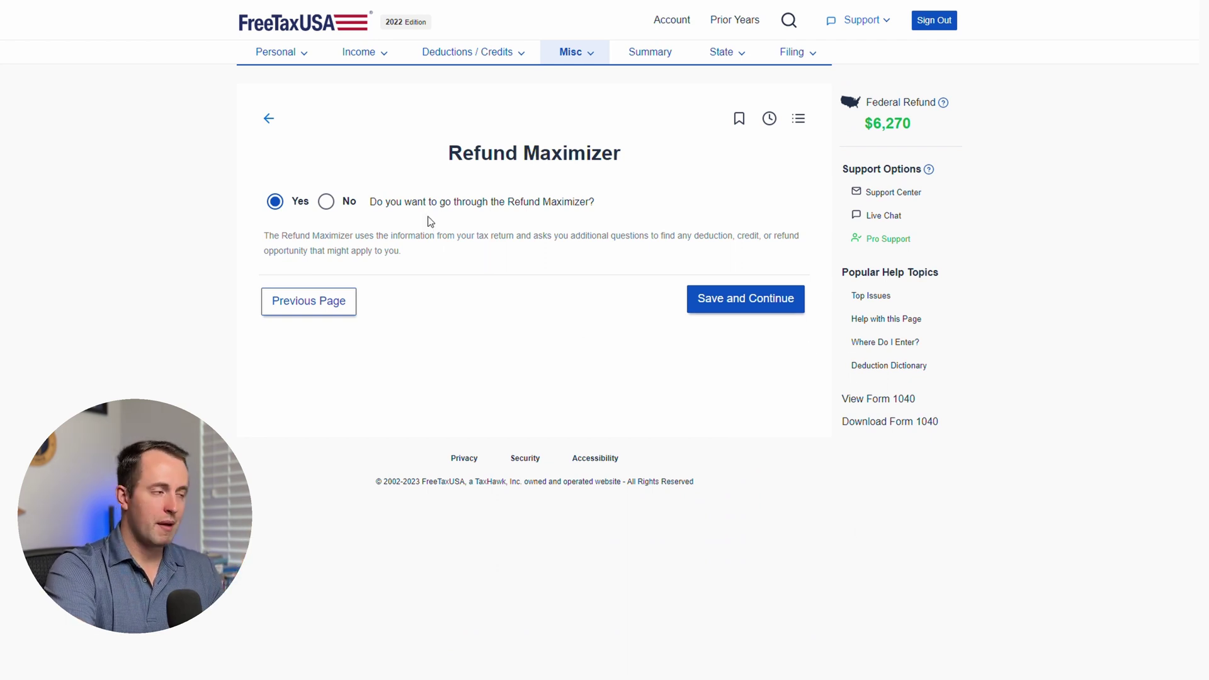
- Go through the Refund Maximizer, keeping No for every dependent, income, deduction and credit question, and continue past the document check
{"action": "left_click", "coordinate": [706, 311]}
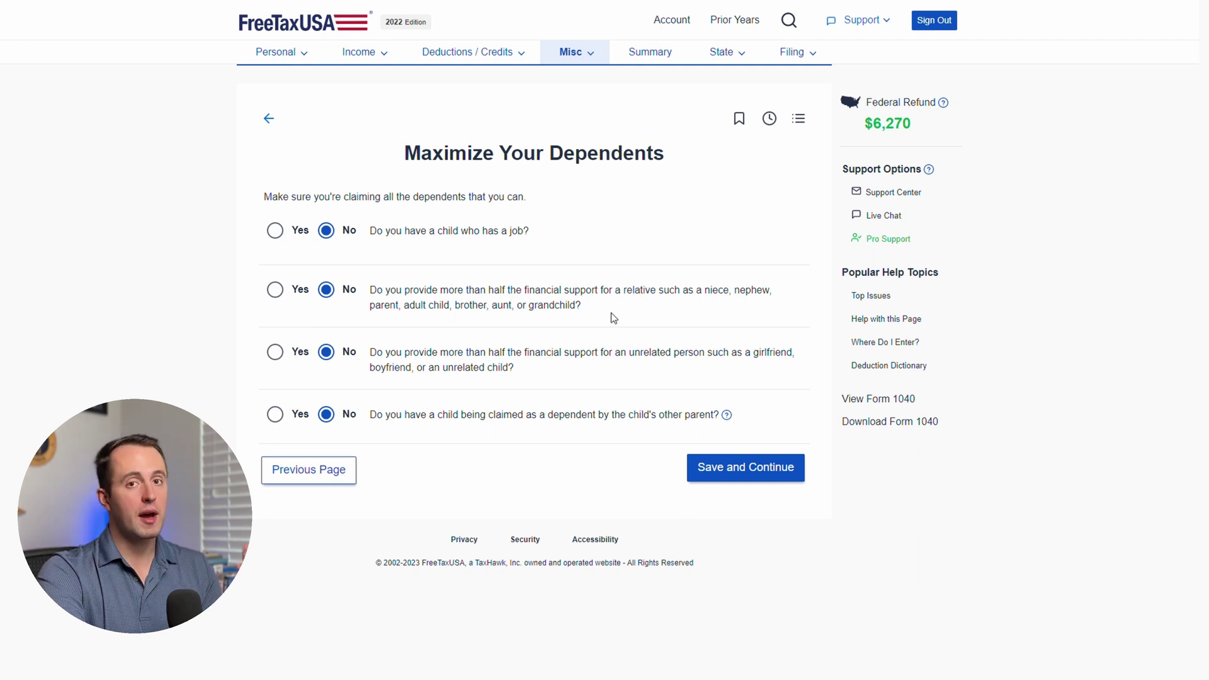
{"action": "left_click", "coordinate": [709, 468]}
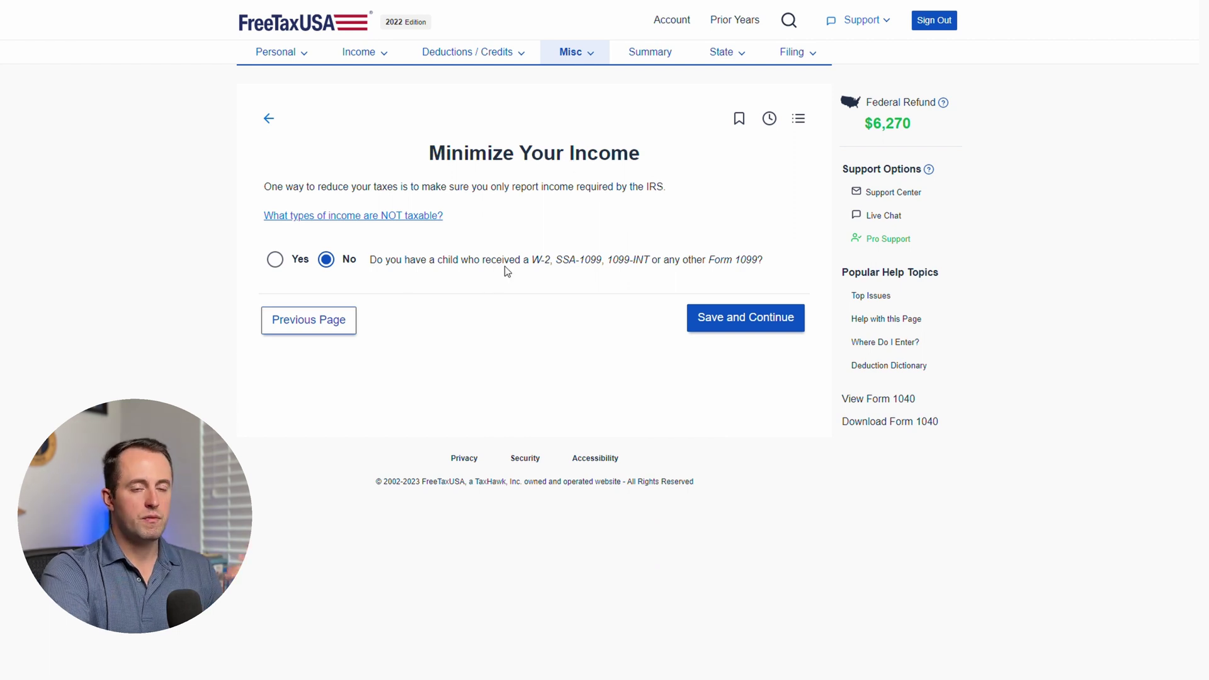
{"action": "left_click", "coordinate": [701, 324]}
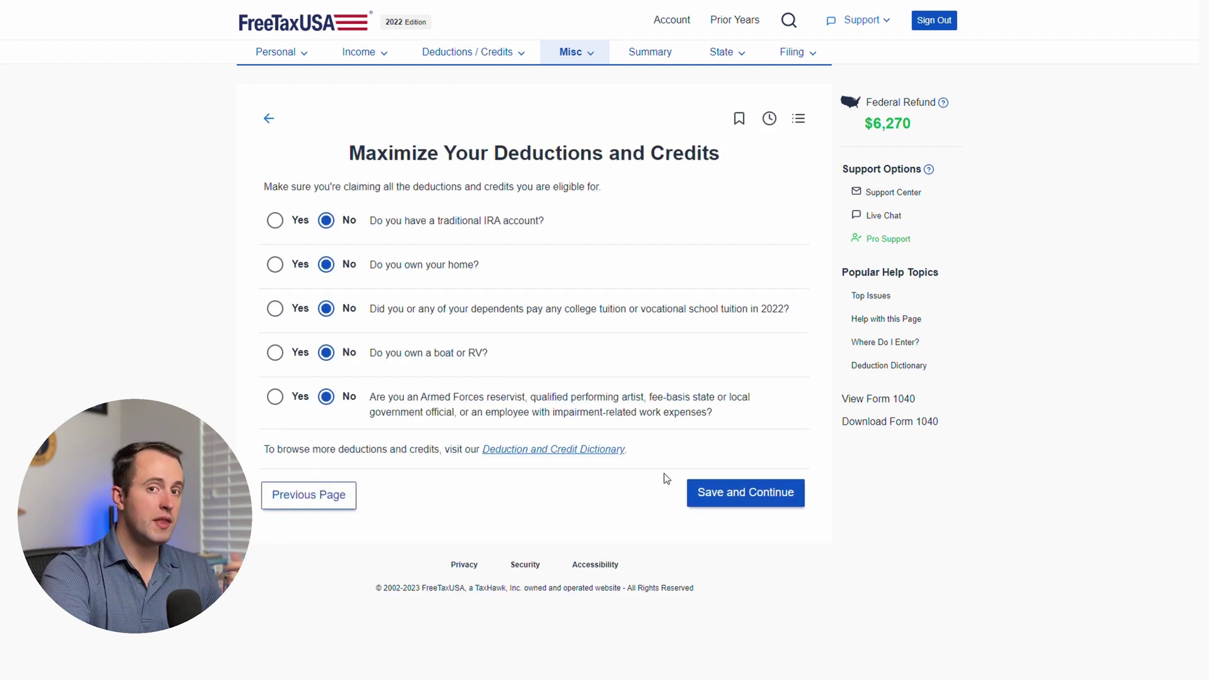
{"action": "left_click", "coordinate": [744, 493]}
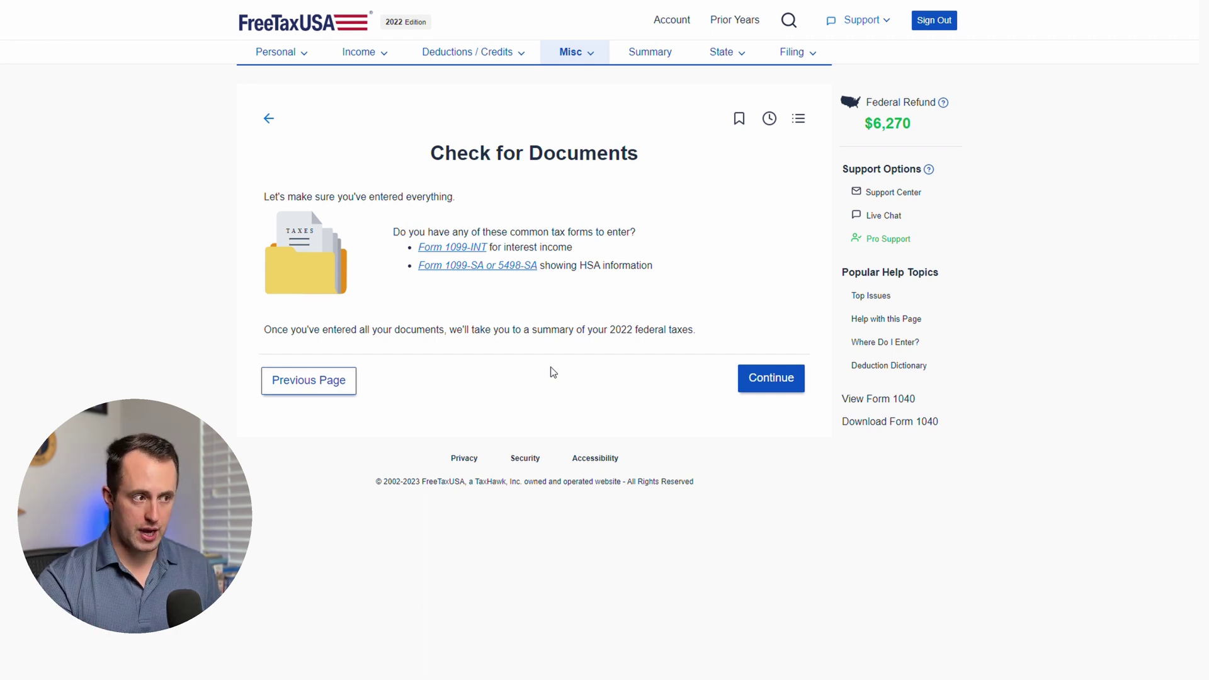
{"action": "left_click", "coordinate": [770, 377]}
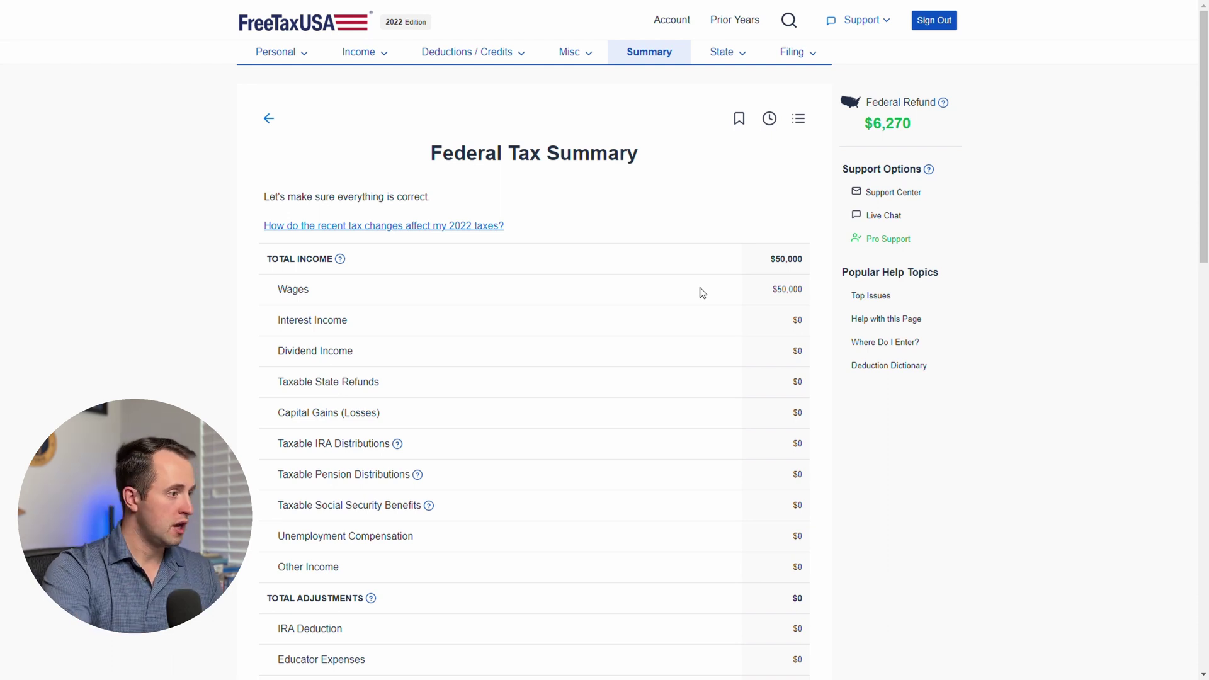
- Review the Federal Tax Summary from income through credits, payments and total refund, and continue without viewing the PDF return
{"action": "middle_click", "coordinate": [592, 417]}
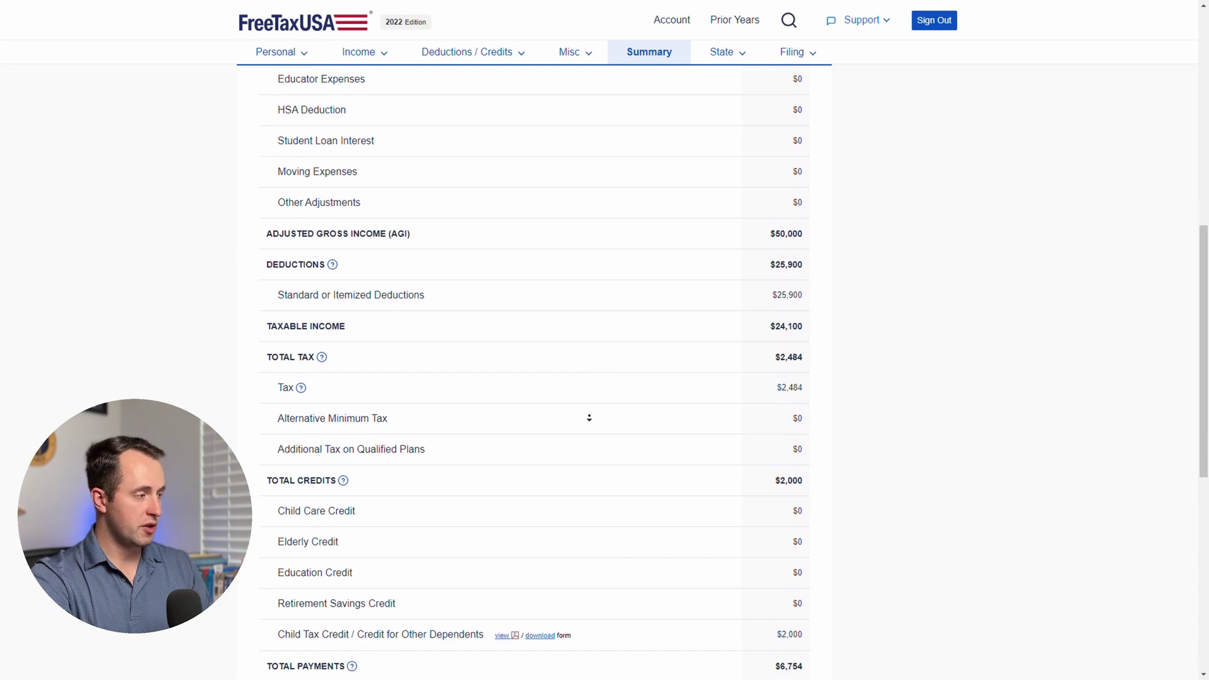
{"action": "middle_click", "coordinate": [582, 413]}
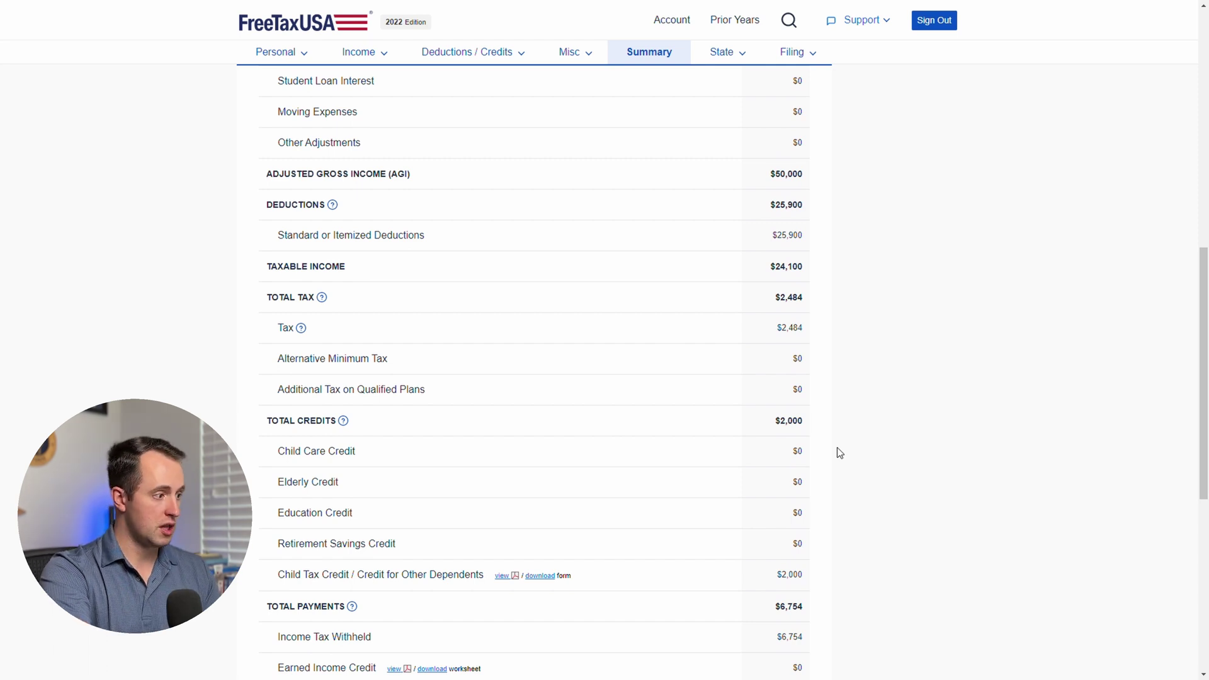
{"action": "scroll", "coordinate": [897, 444], "scroll_direction": "down", "scroll_amount": 3}
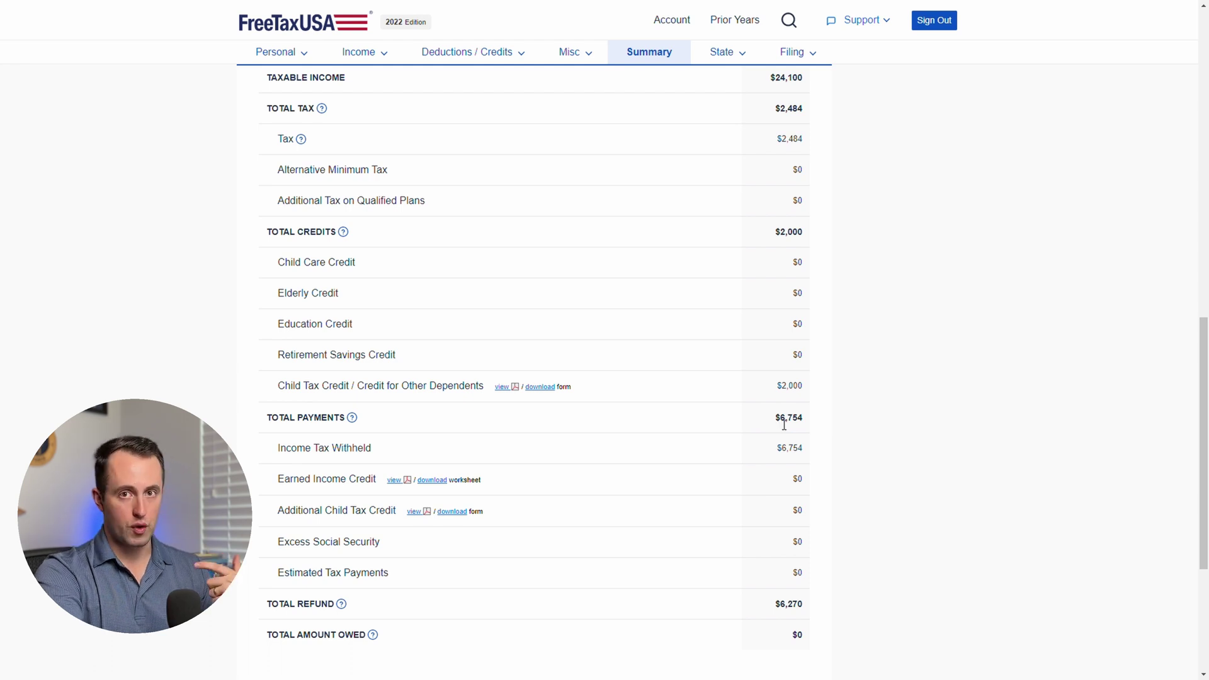
{"action": "scroll", "coordinate": [818, 419], "scroll_direction": "down", "scroll_amount": 1}
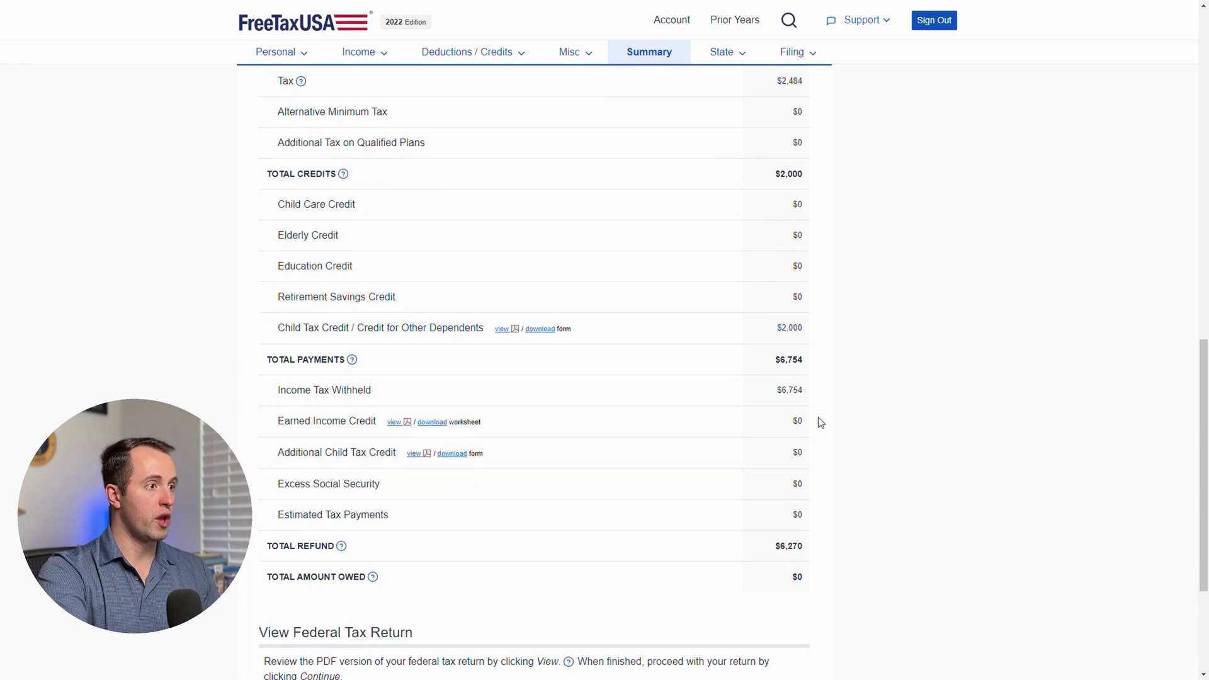
{"action": "scroll", "coordinate": [812, 232], "scroll_direction": "up", "scroll_amount": 1}
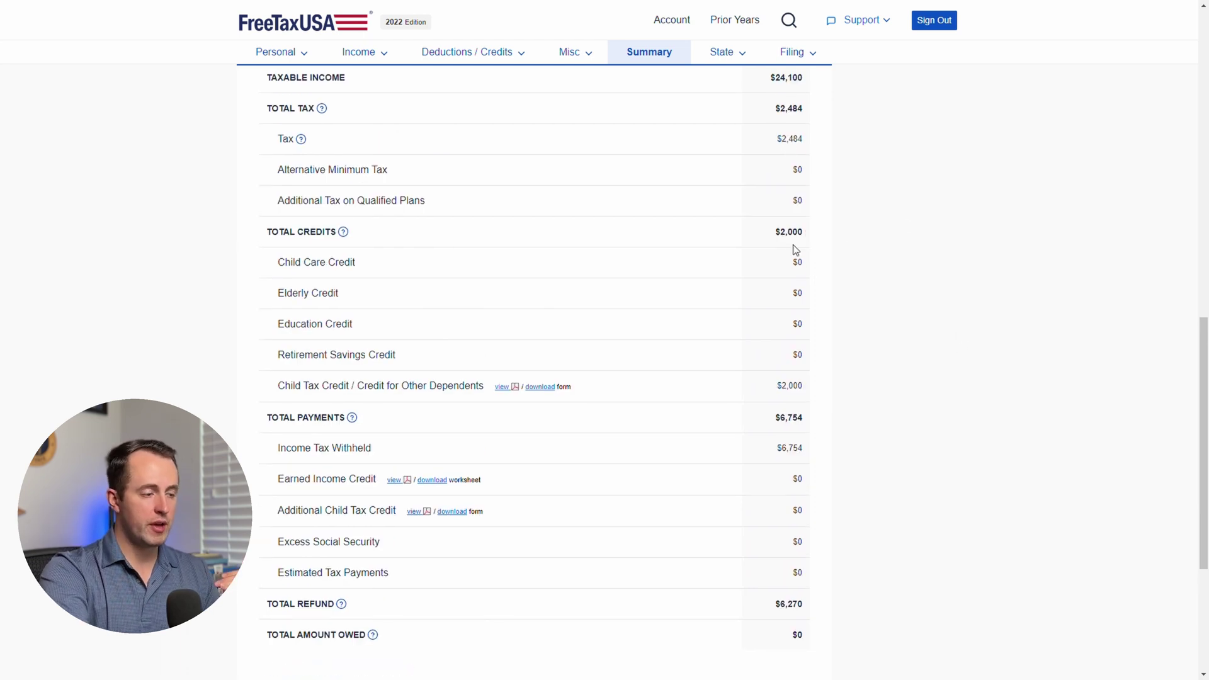
{"action": "scroll", "coordinate": [889, 367], "scroll_direction": "down", "scroll_amount": 2}
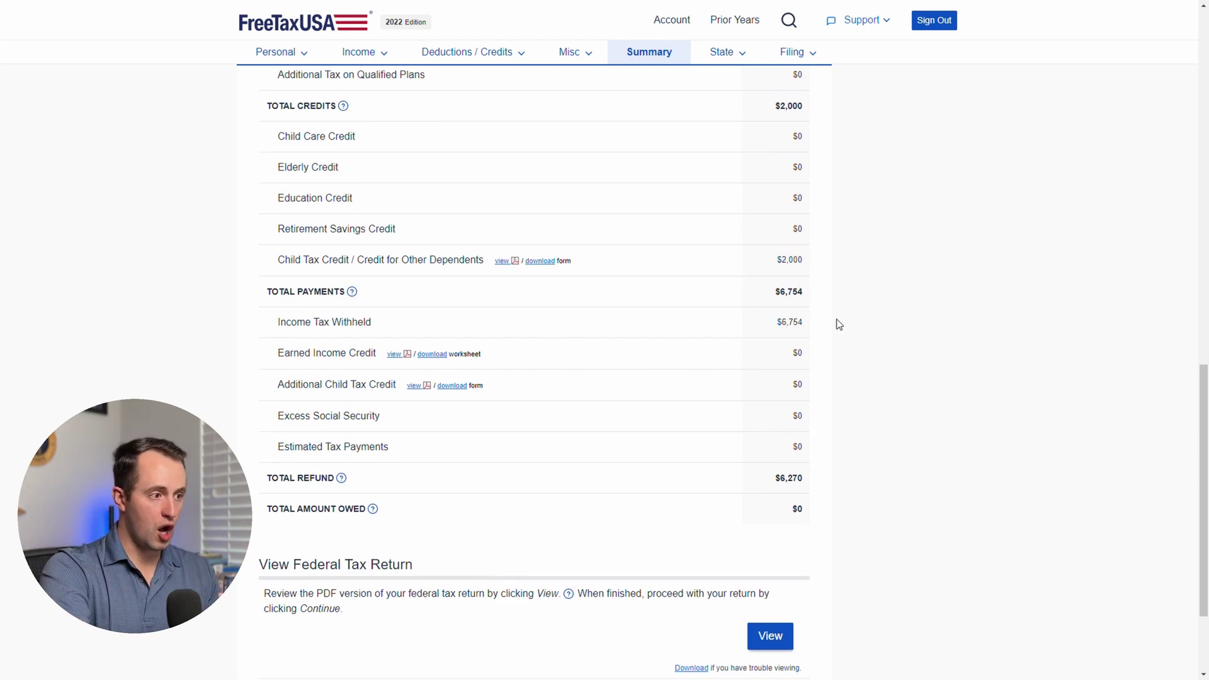
{"action": "scroll", "coordinate": [1022, 418], "scroll_direction": "down", "scroll_amount": 2}
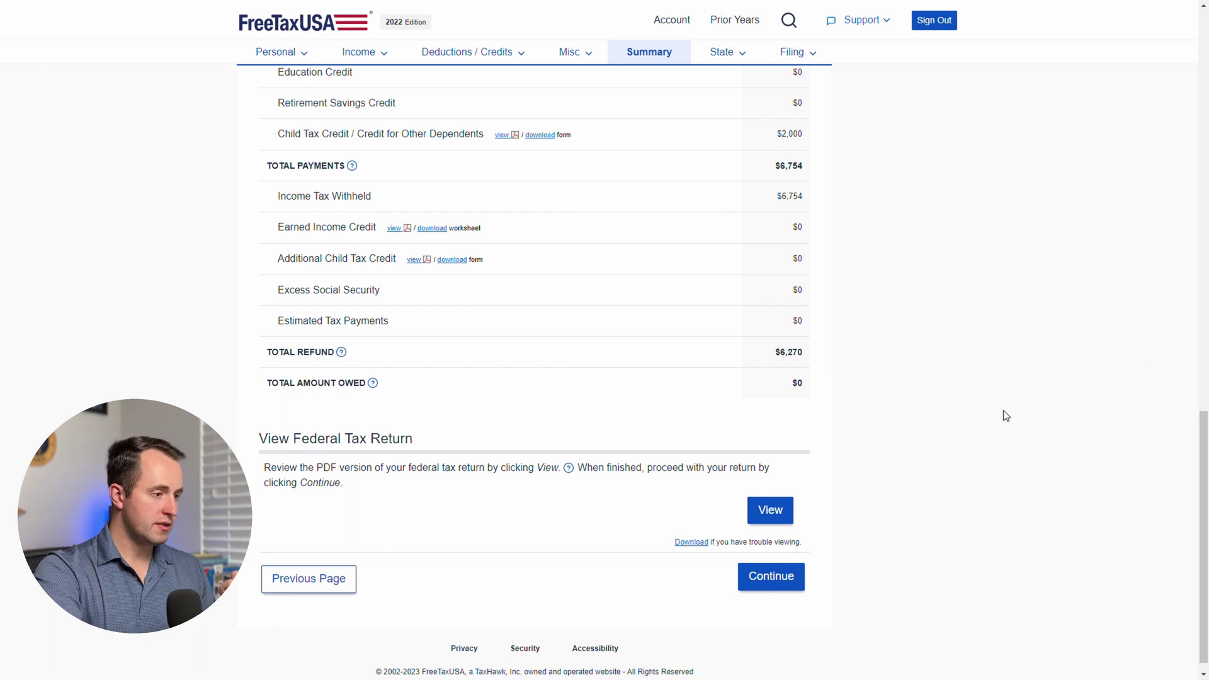
{"action": "left_click", "coordinate": [770, 576]}
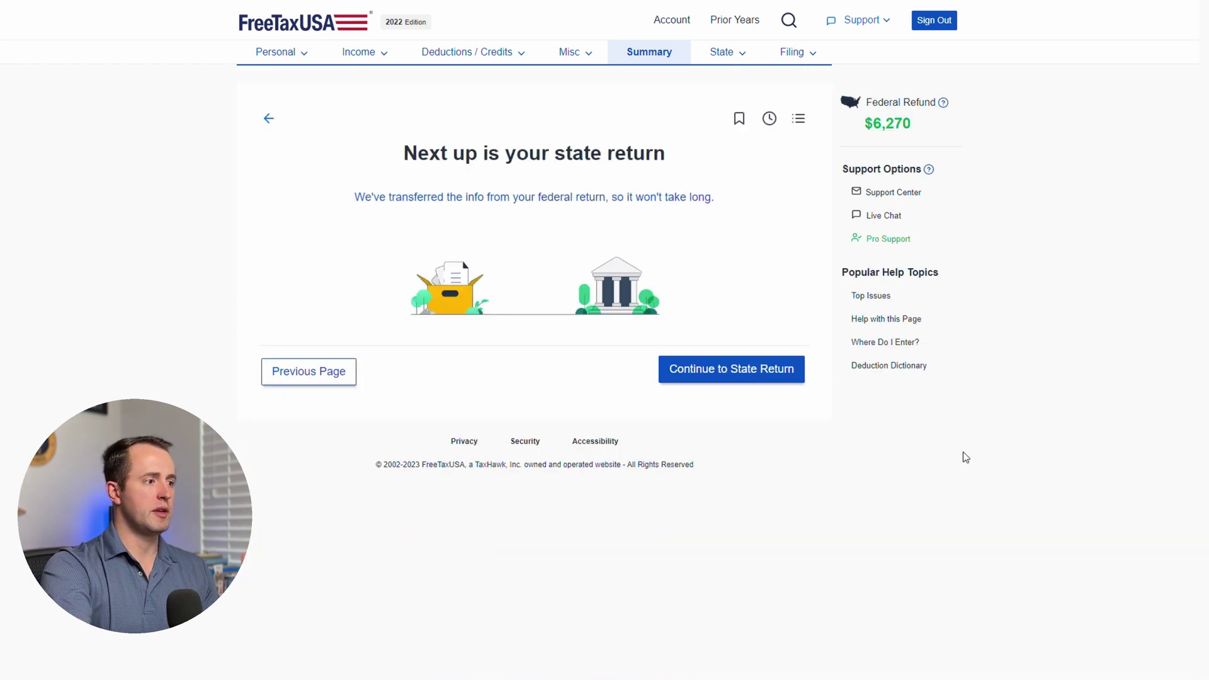
- Proceed to the state section, decline to start a state tax return, and continue to filing
{"action": "left_click", "coordinate": [729, 369]}
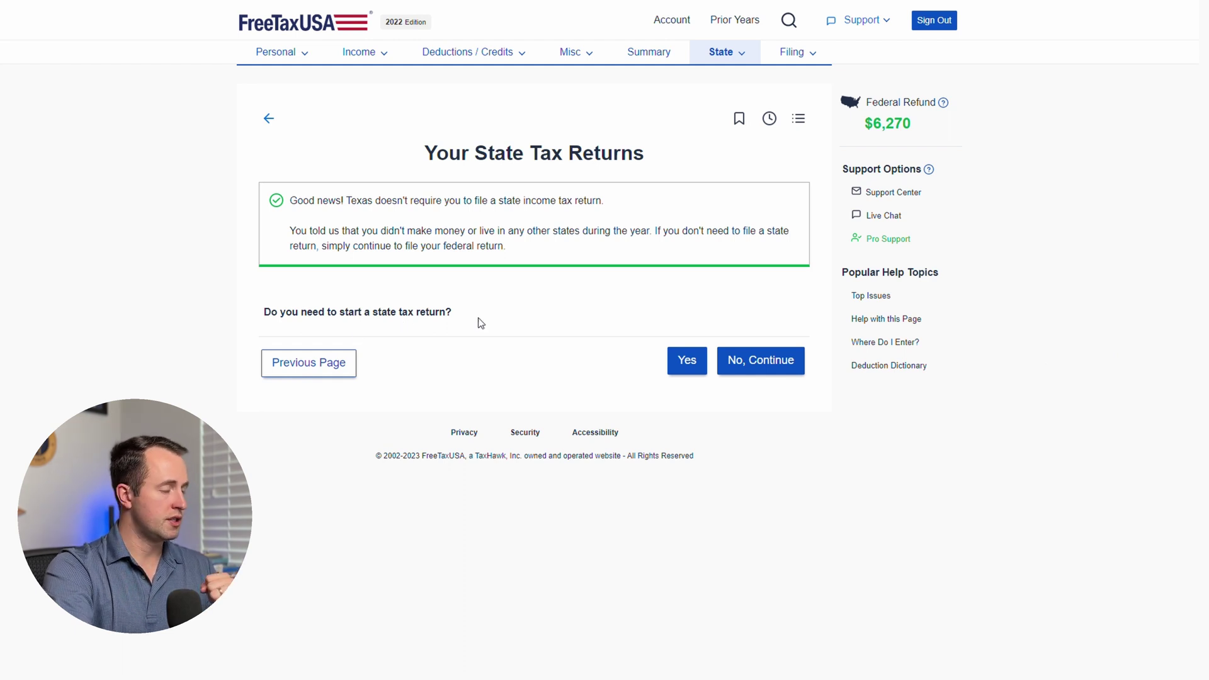
{"action": "left_click", "coordinate": [743, 359]}
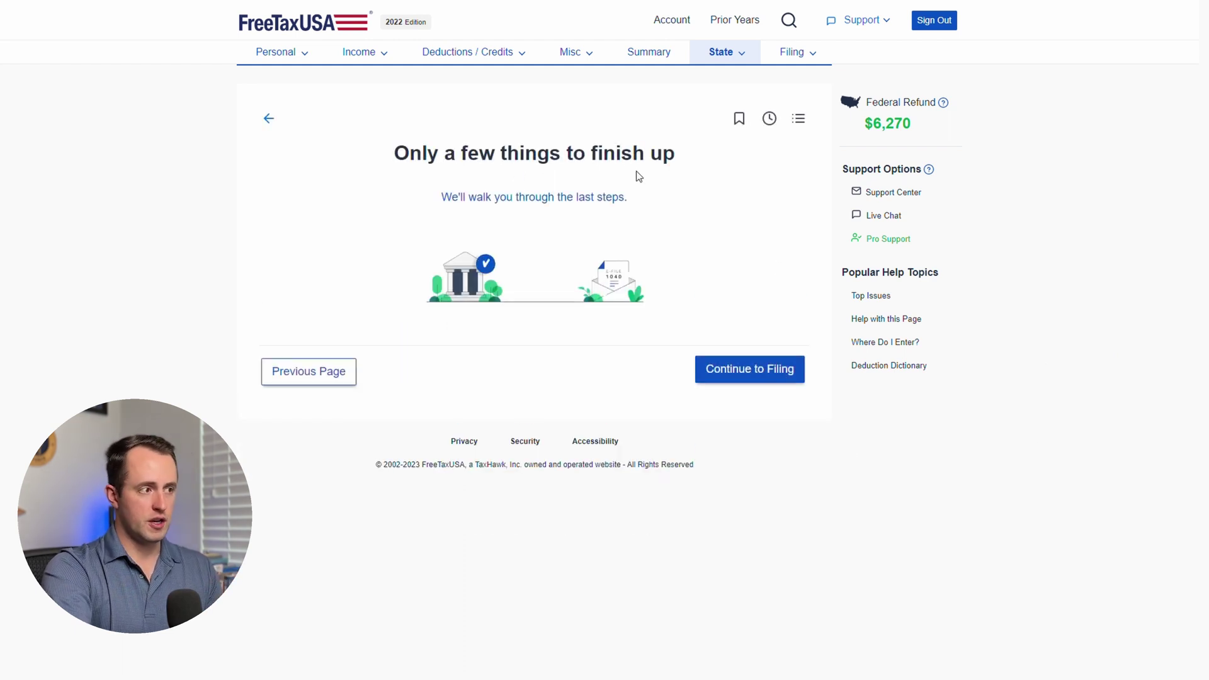
{"action": "left_click", "coordinate": [745, 371]}
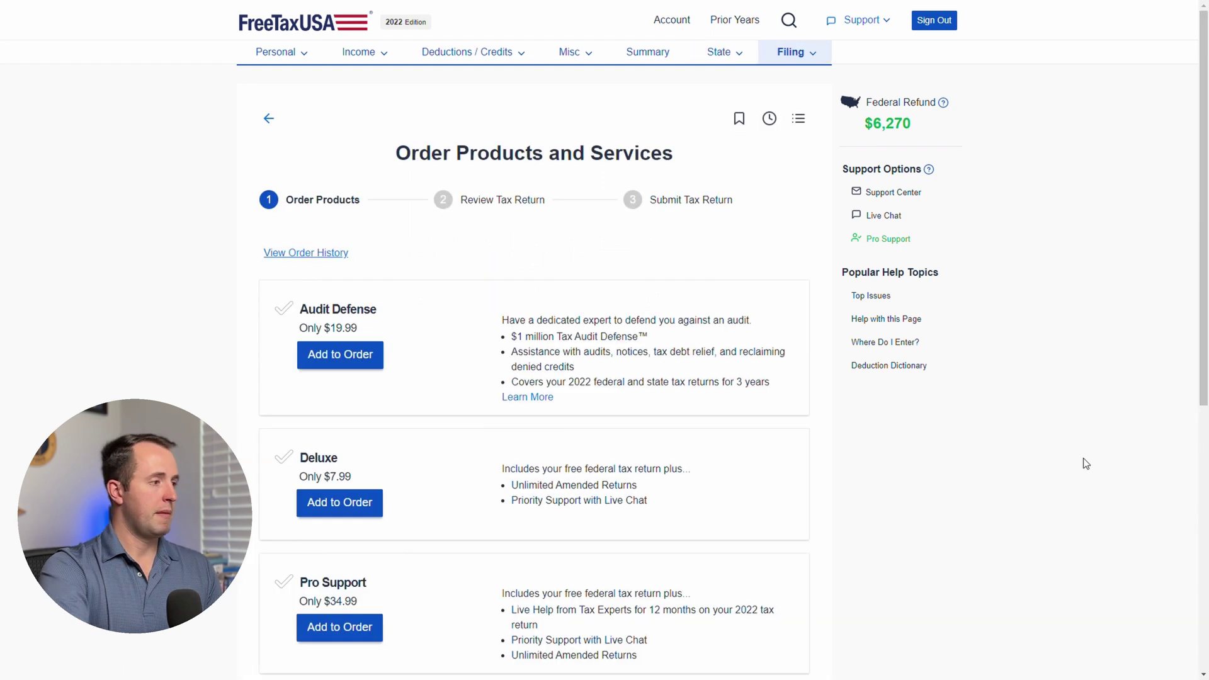
- Review the optional products and services, including Audit Defense, Deluxe and Pro Support, and continue without ordering any
{"action": "scroll", "coordinate": [410, 272], "scroll_direction": "down", "scroll_amount": 2}
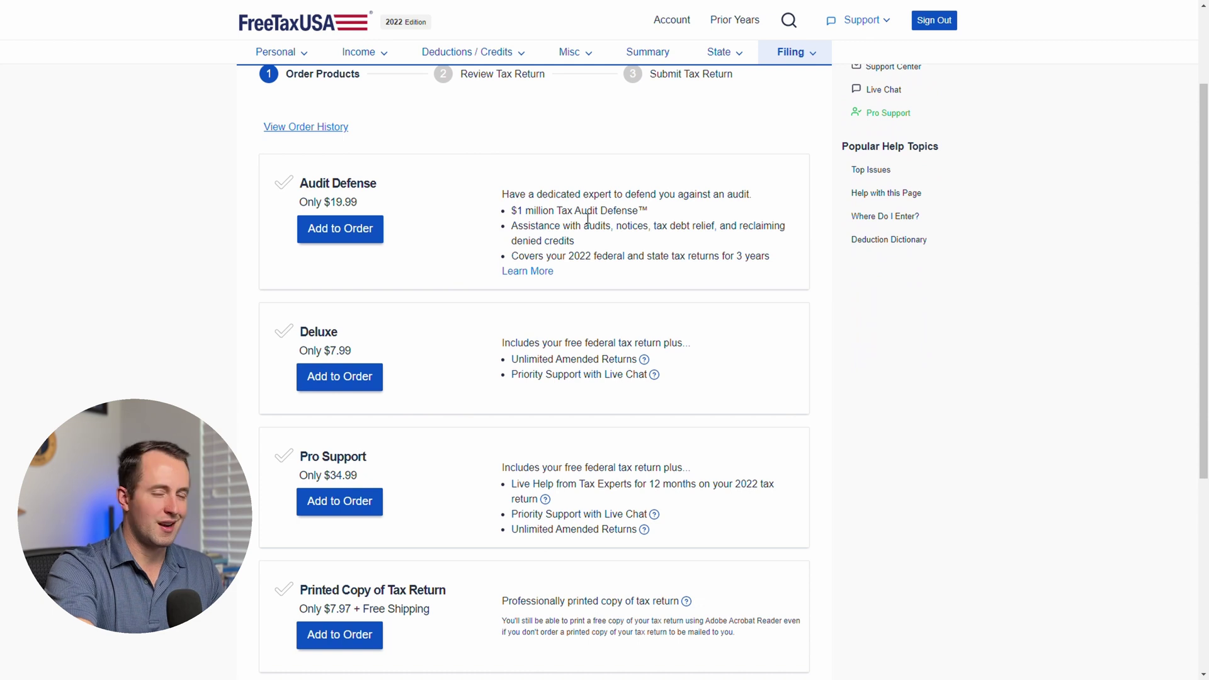
{"action": "scroll", "coordinate": [730, 245], "scroll_direction": "down", "scroll_amount": 1}
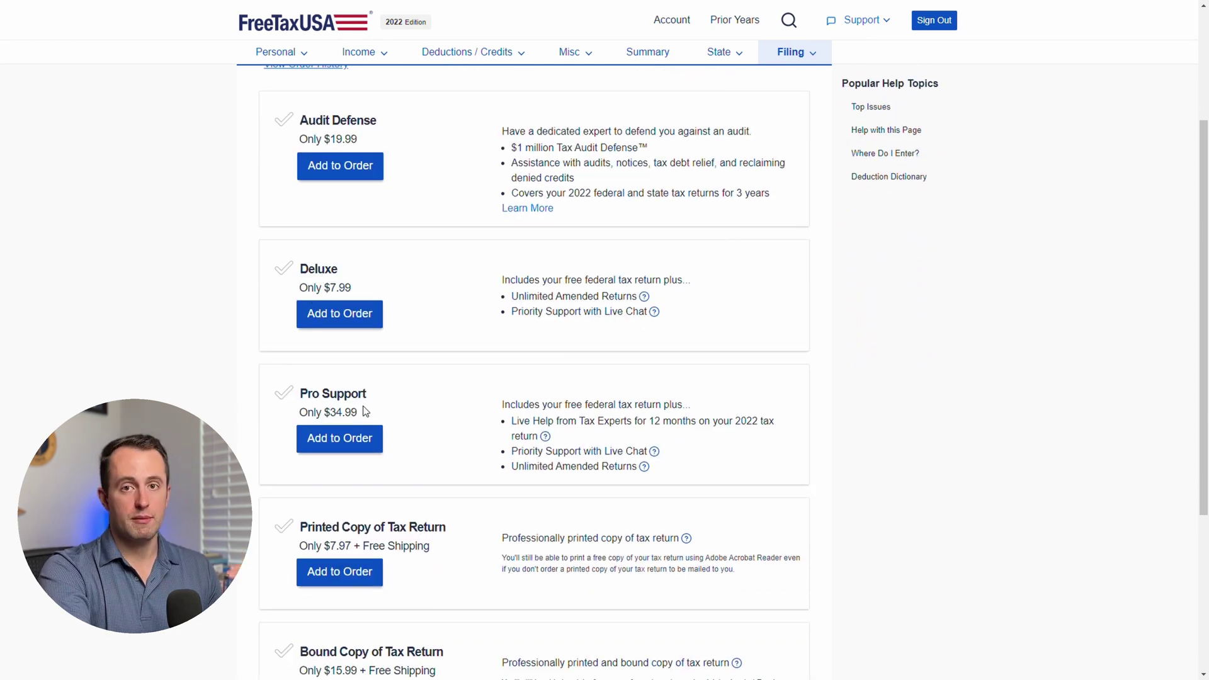
{"action": "scroll", "coordinate": [999, 348], "scroll_direction": "down", "scroll_amount": 4}
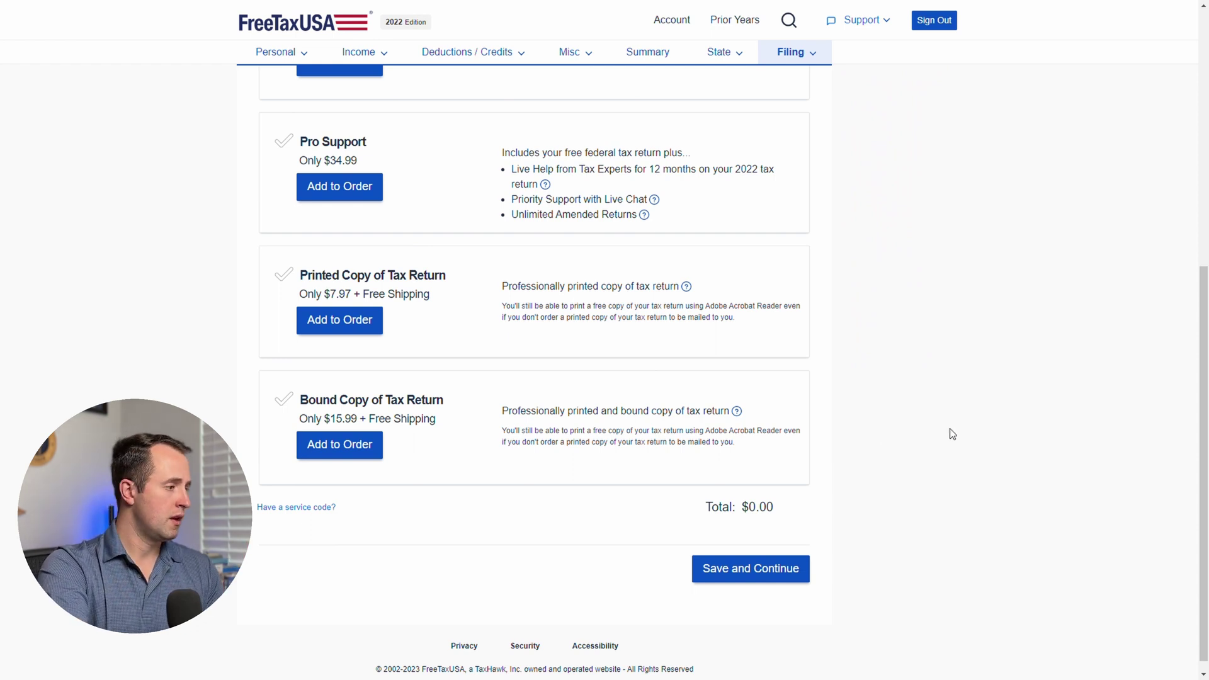
{"action": "left_click", "coordinate": [752, 567]}
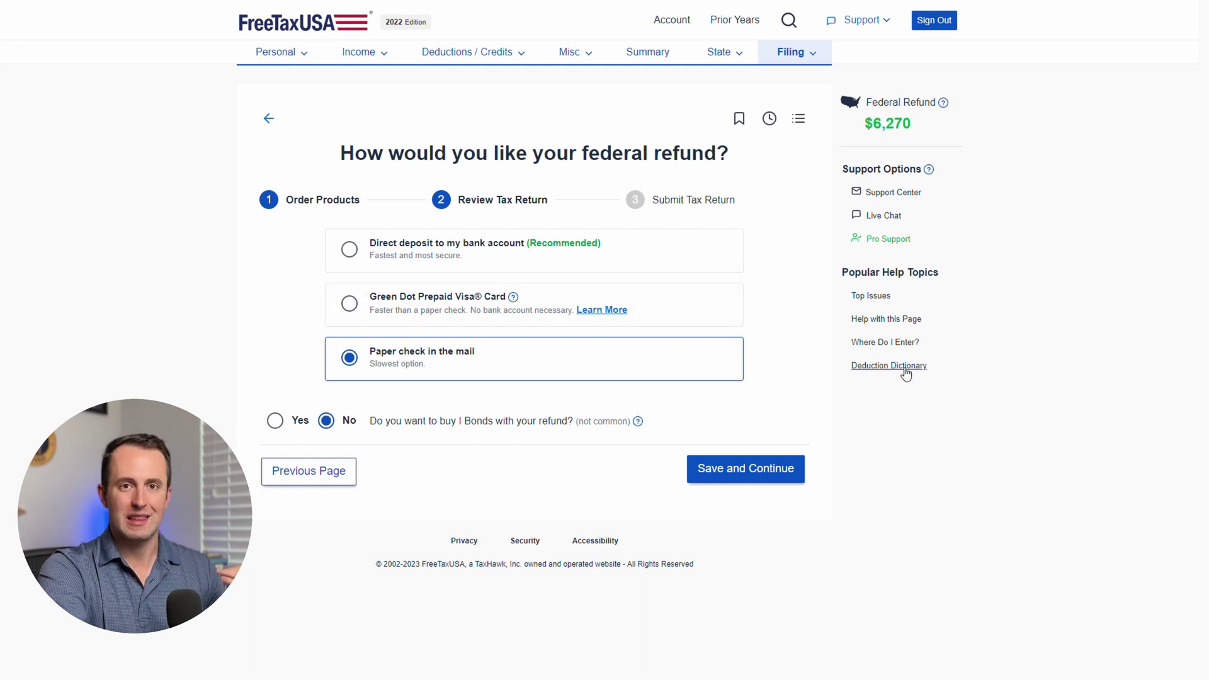
- Save paper check as the federal refund method with No for I Bonds, and None for the phone number sent to the IRS
{"action": "left_click", "coordinate": [745, 470]}
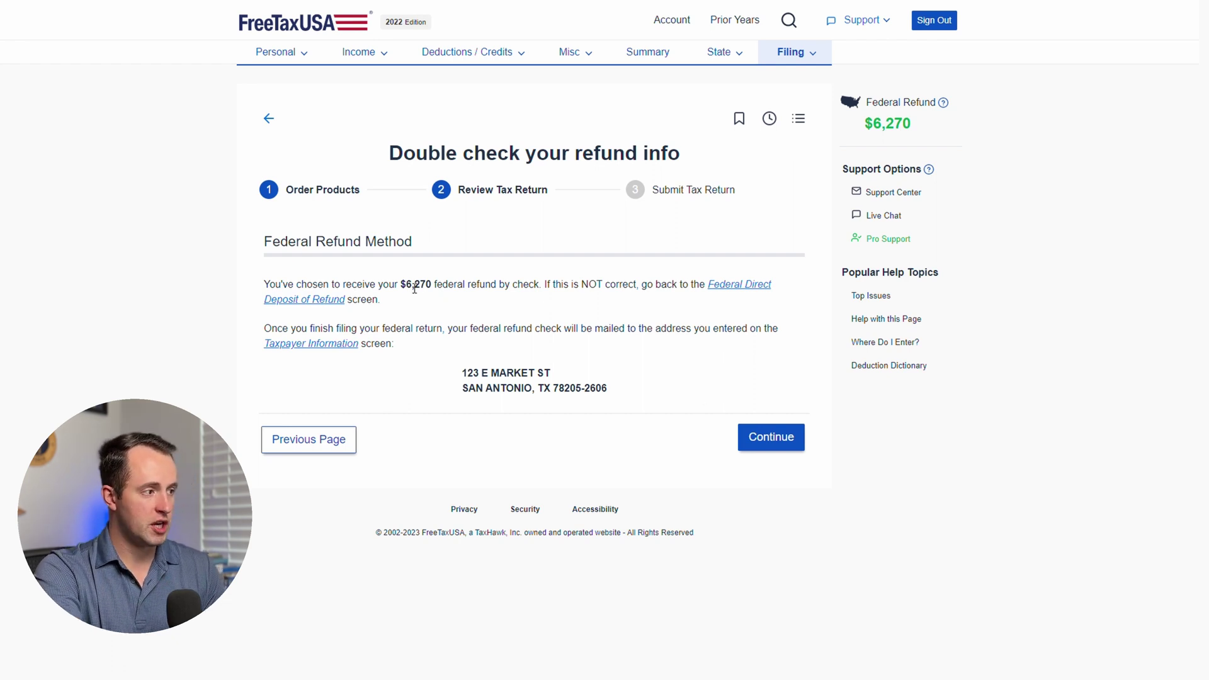
{"action": "left_click", "coordinate": [770, 437]}
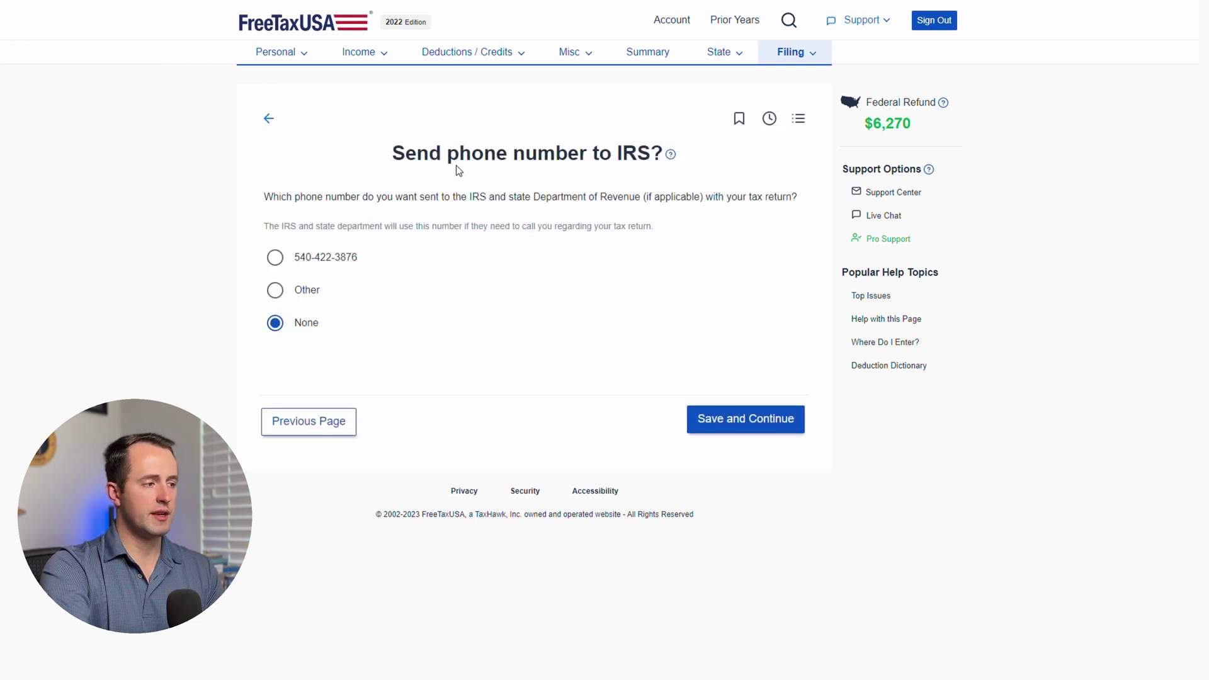
{"action": "left_click", "coordinate": [746, 428]}
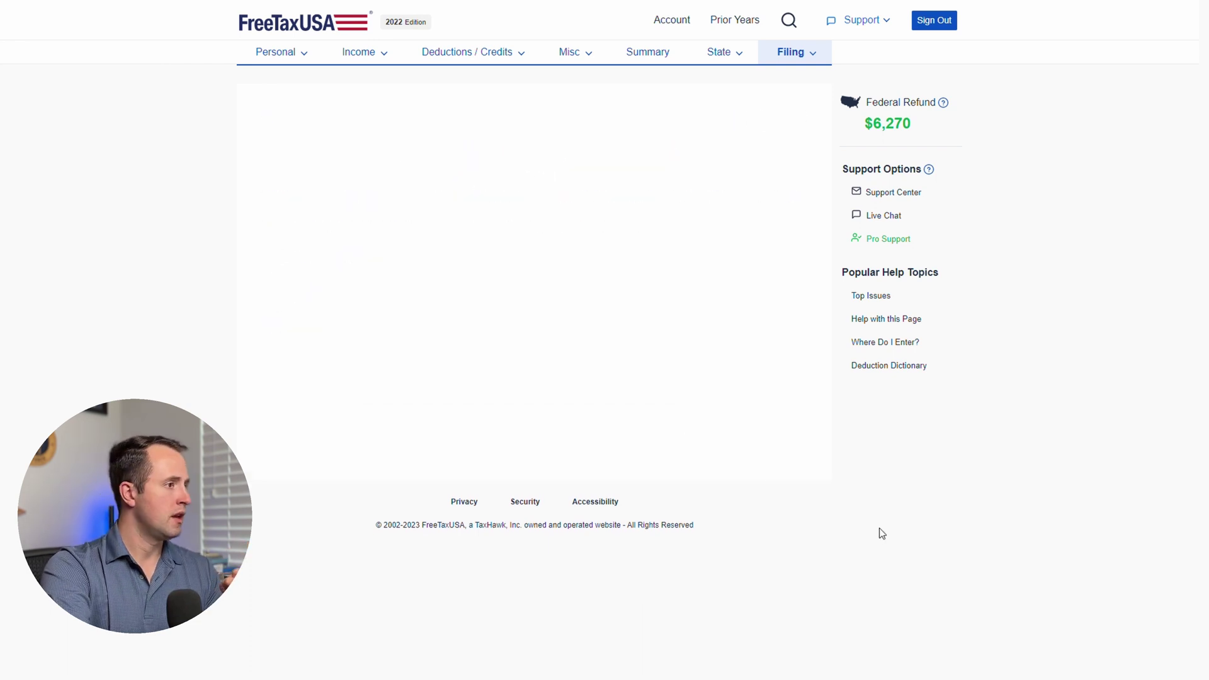